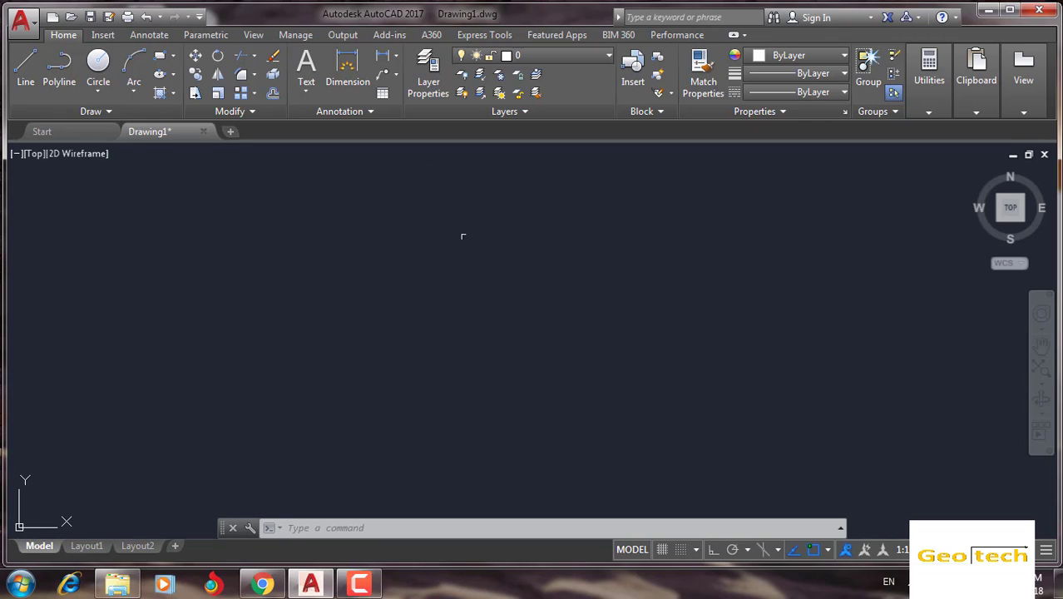
Draw the rectangle's 0.04 bottom edge and 0.12 vertical side with LINE and Ortho on.
mouse_move(494, 266)
middle_mouse_down()
mouse_move(529, 270)
mouse_move(491, 278)
mouse_move(463, 253)
middle_mouse_up()
type("l")
key("Return")
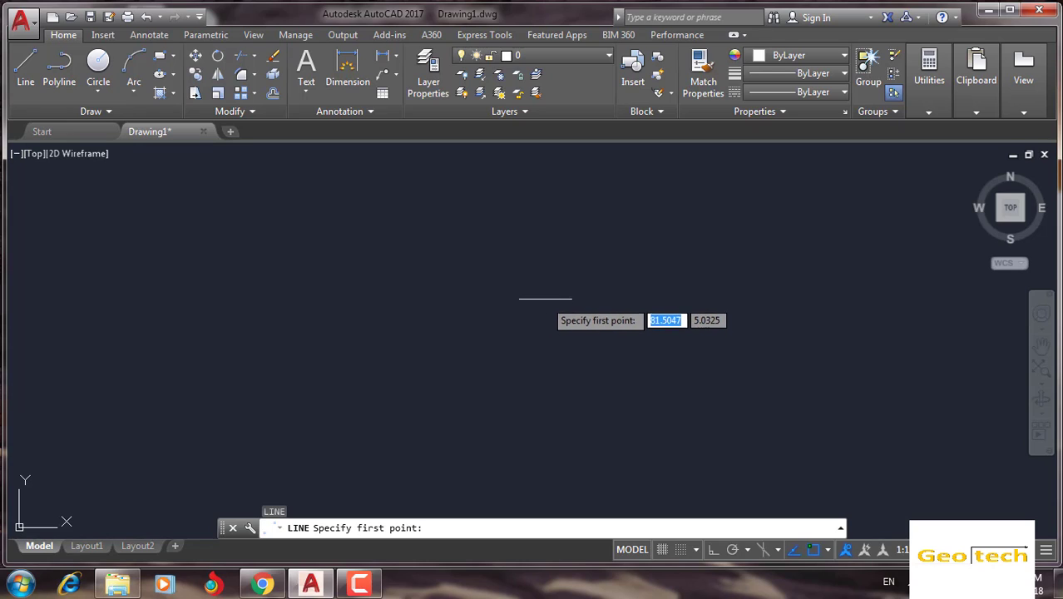
left_click(550, 297)
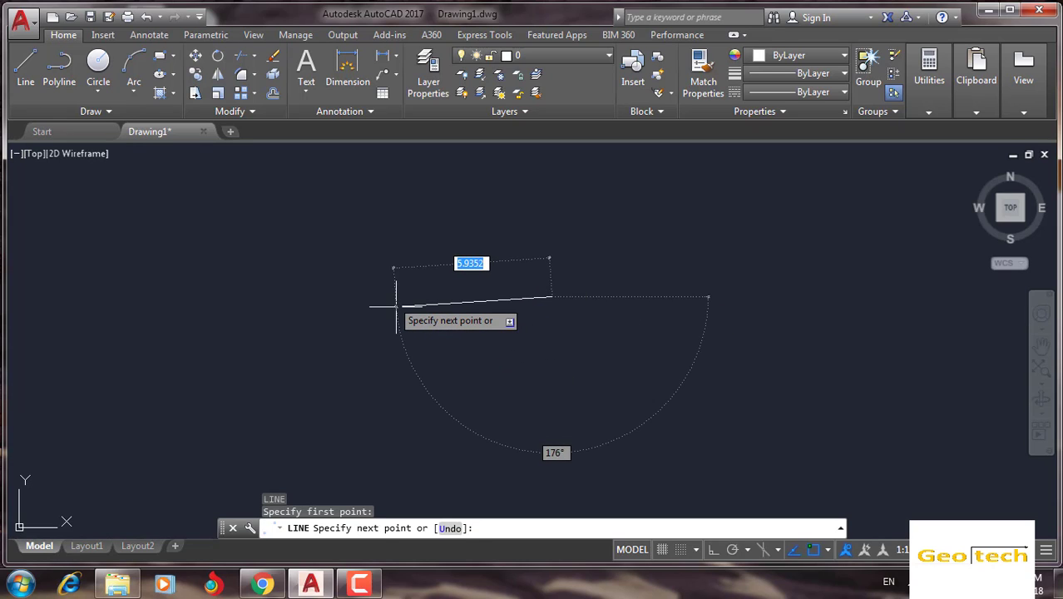
key("F8")
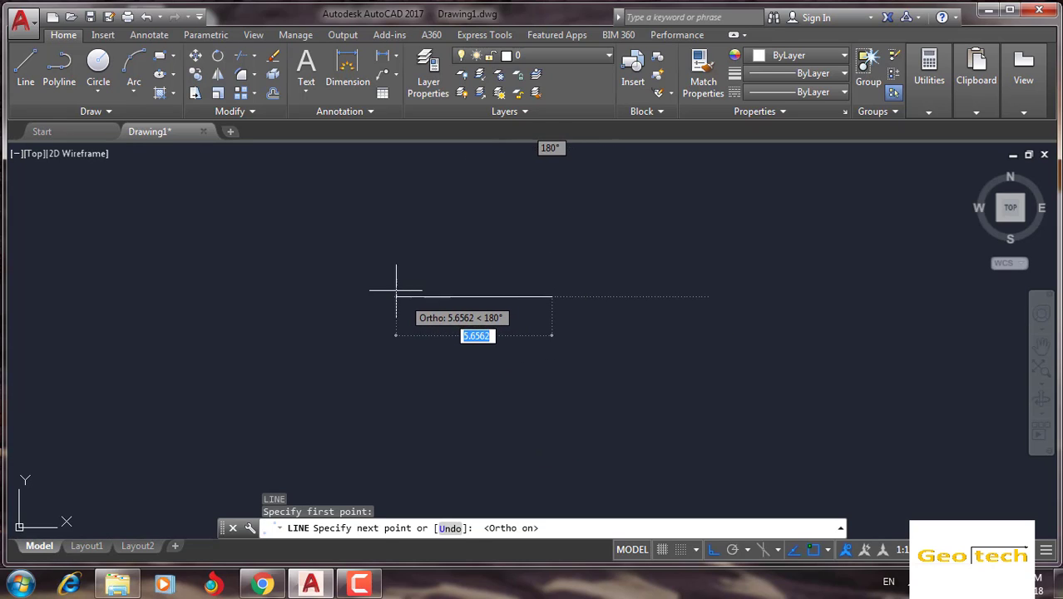
type(".")
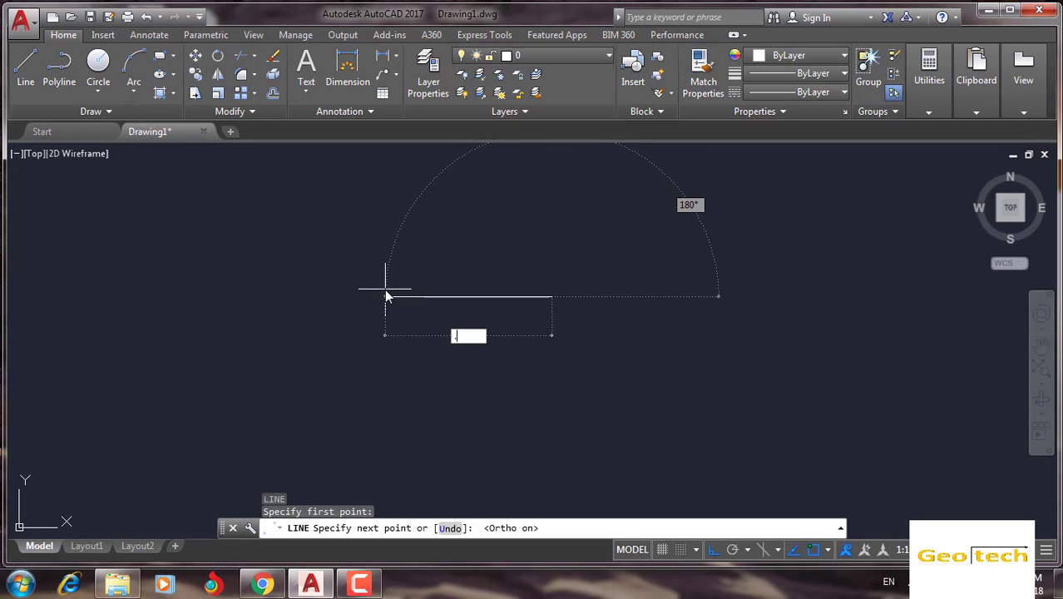
type("04")
key("Return")
scroll(439, 185, "up", 3)
scroll(550, 214, "up", 3)
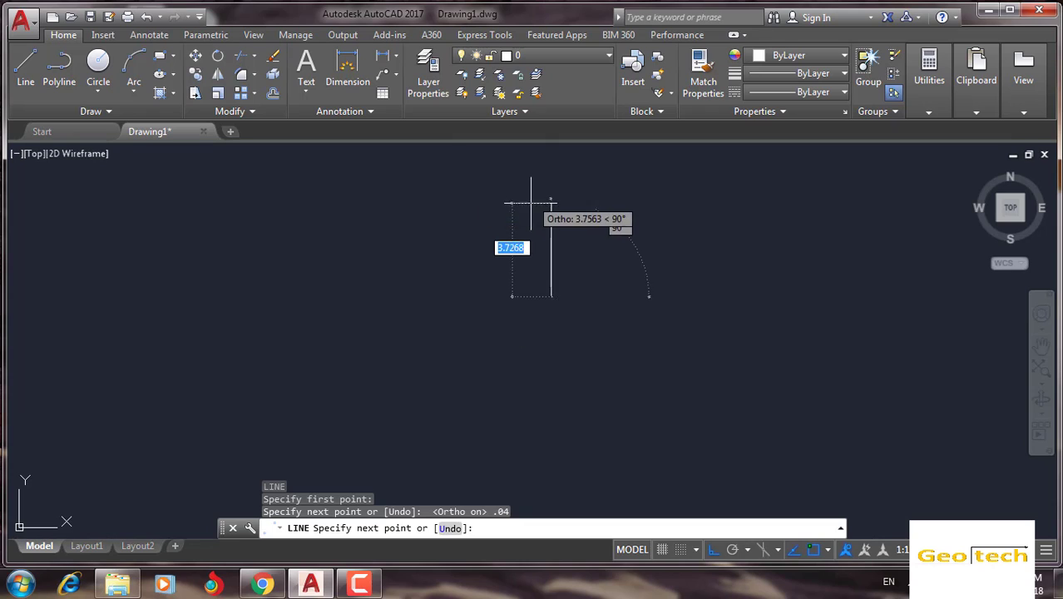
scroll(543, 280, "up", 3)
scroll(580, 347, "up", 3)
scroll(582, 316, "down", 2)
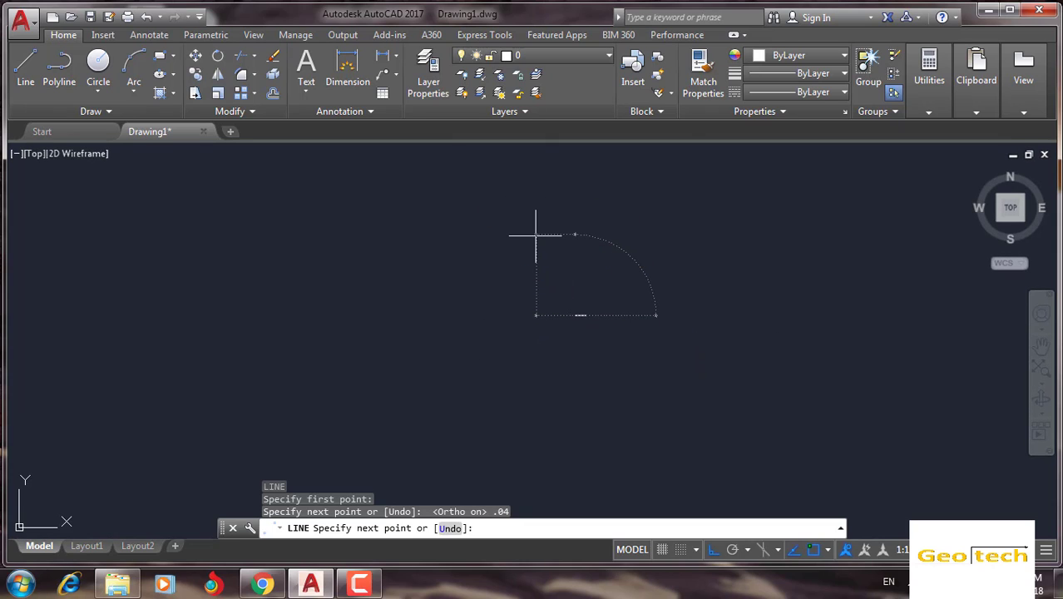
type(".12")
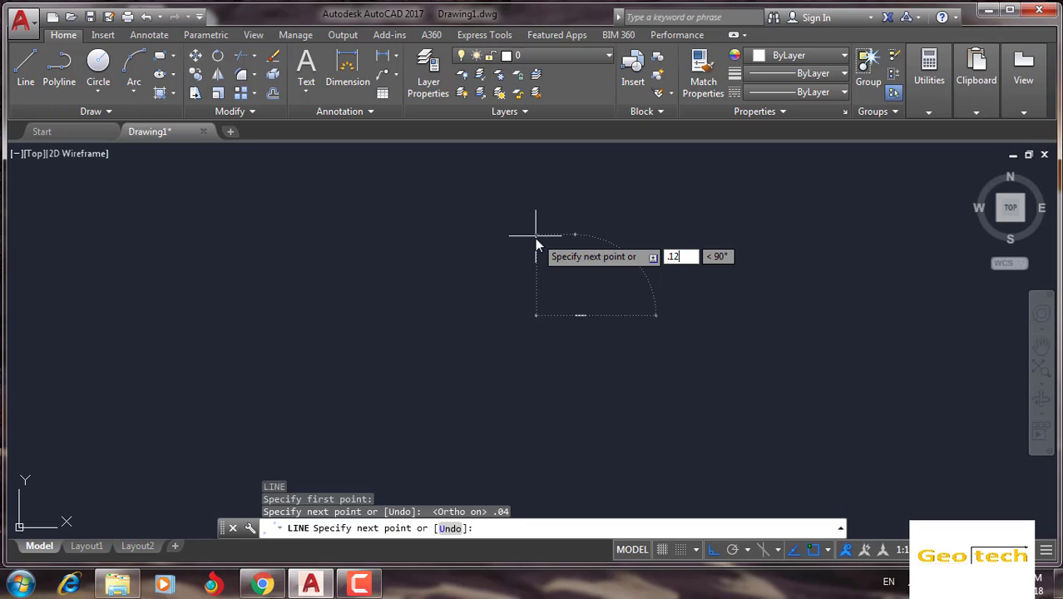
key("Return")
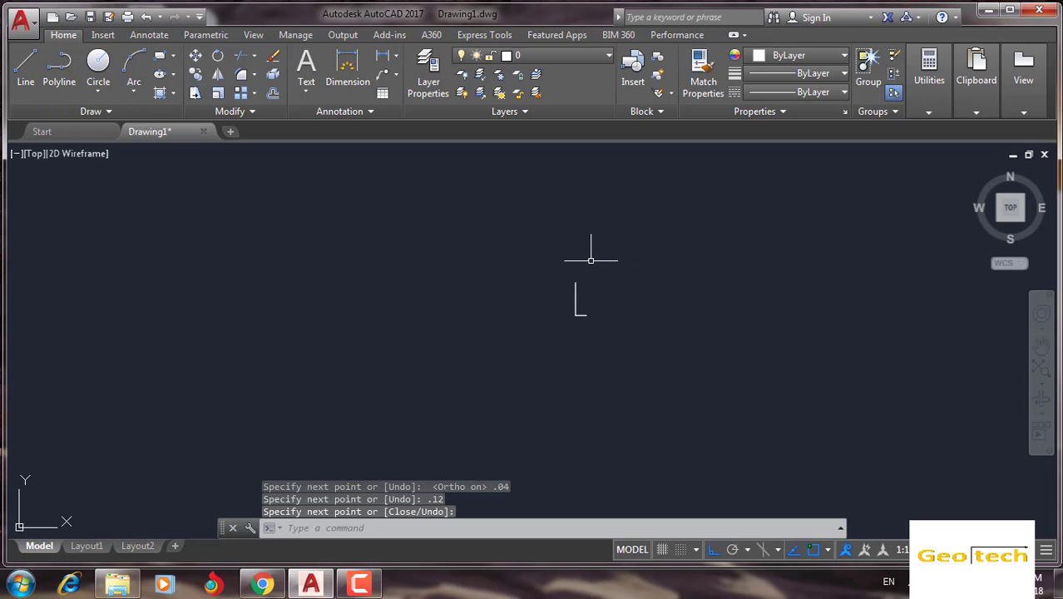
Close the 0.04 by 0.12 rectangle with its top edge and right side.
middle_click_drag(567, 268, 514, 242)
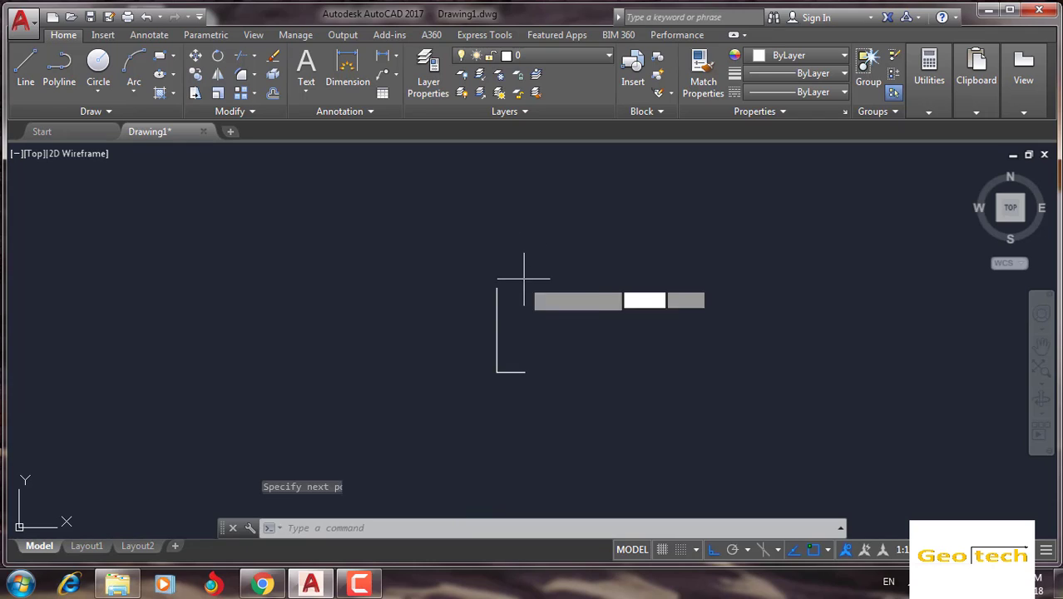
key("Return")
key("Return")
left_click(497, 288)
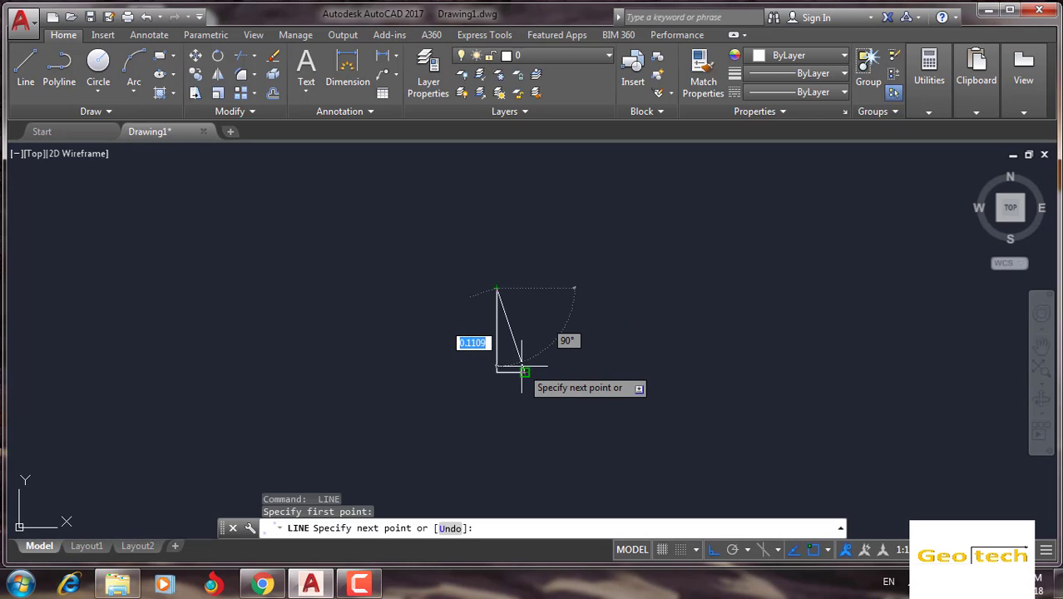
left_click(524, 289)
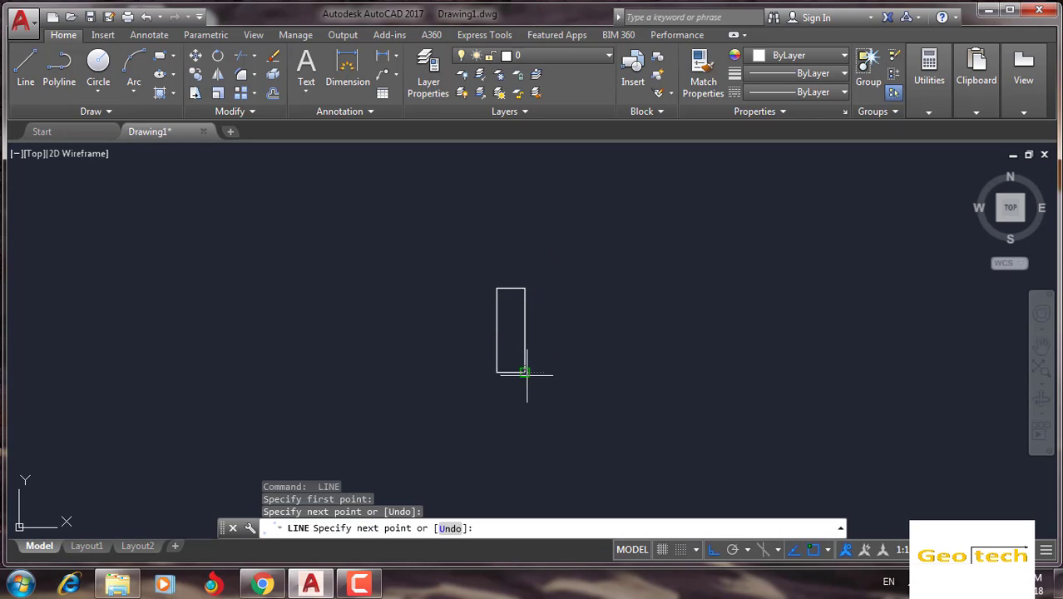
left_click(524, 372)
key("Escape")
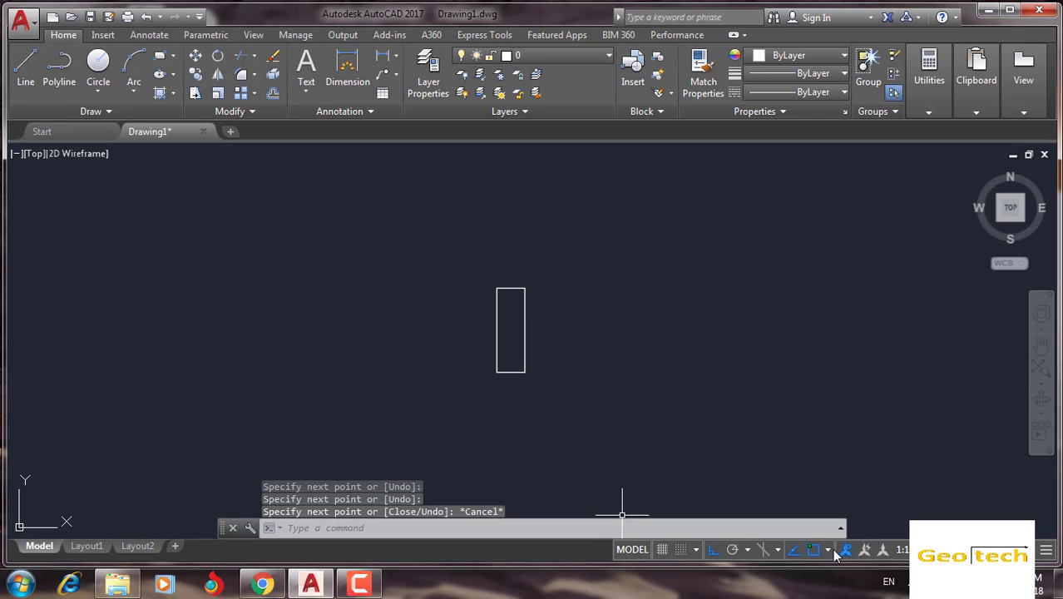
Draw a 0.82 line straight up from the rectangle's top-left corner.
left_click(830, 549)
left_click(830, 549)
mouse_move(534, 308)
middle_mouse_down()
mouse_move(557, 301)
mouse_move(468, 252)
middle_mouse_up()
scroll(557, 301, "up", 4)
scroll(557, 295, "down", 6)
type("l")
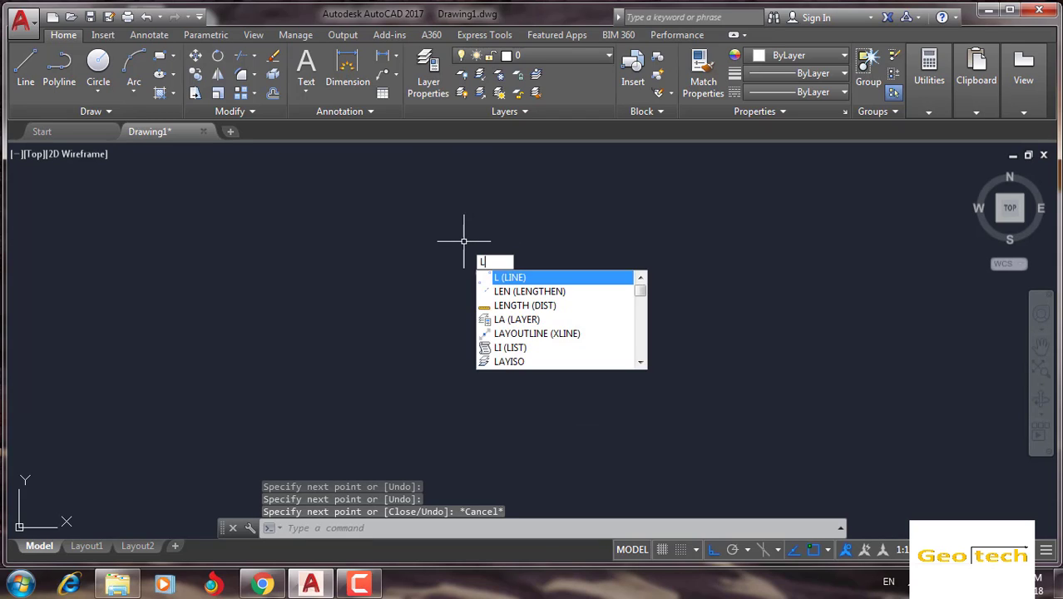
key("Return")
left_click(515, 276)
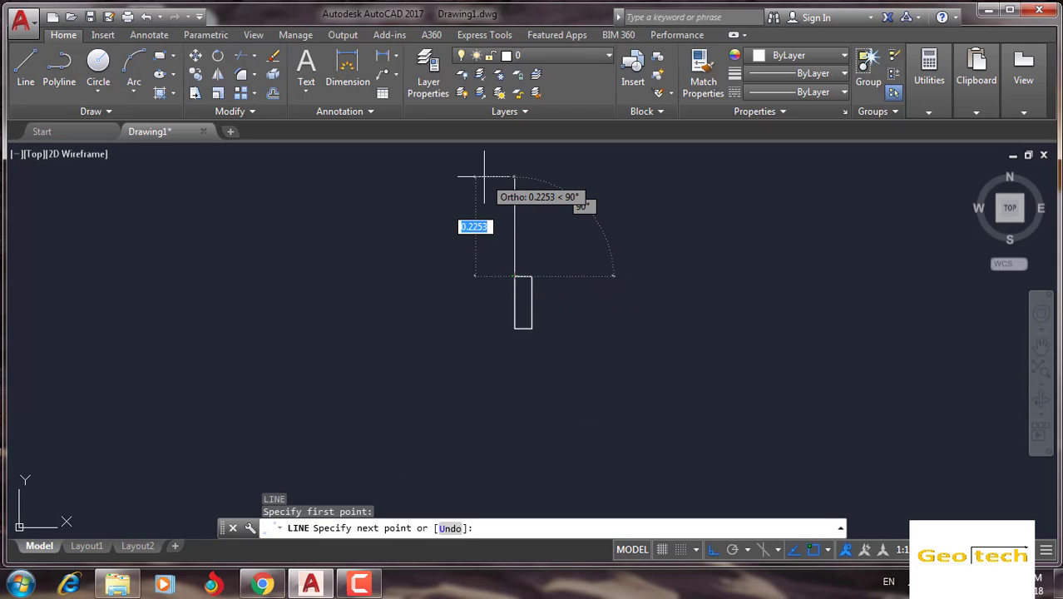
type("0.")
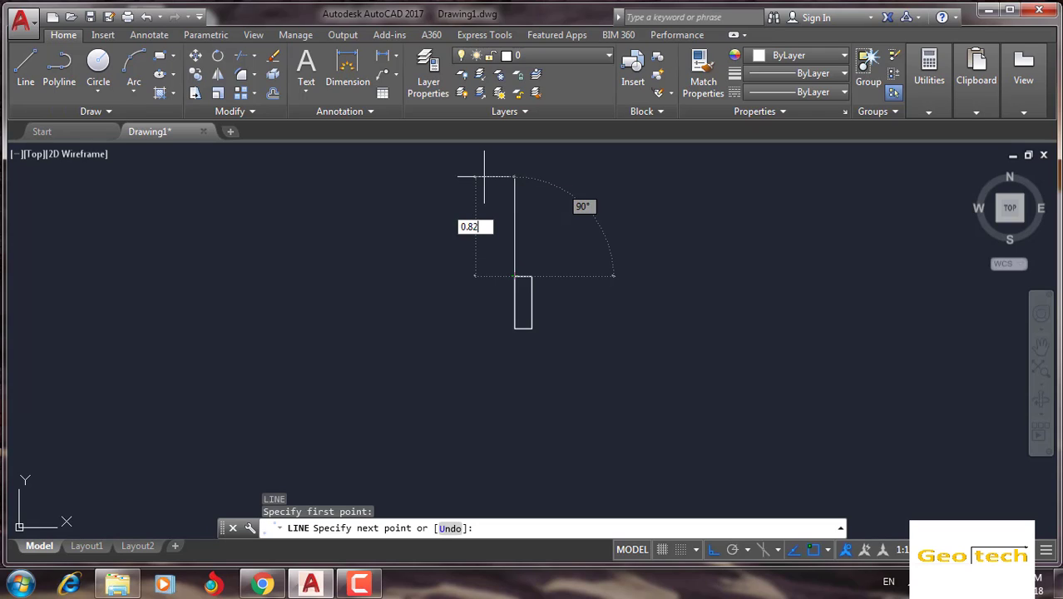
key("Return")
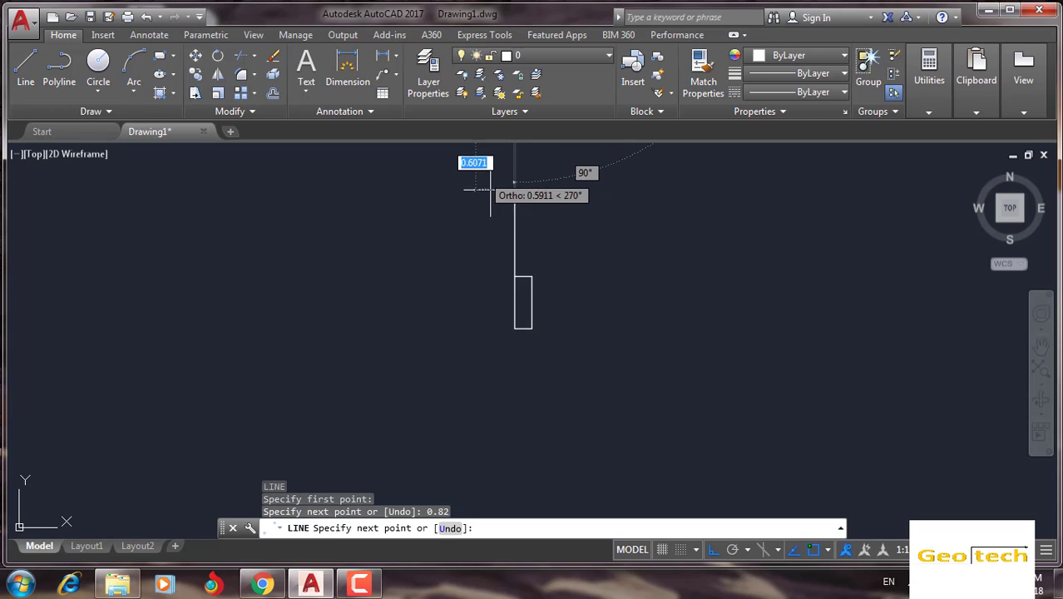
Check the new 0.82 door line along its length and end the LINE command.
scroll(486, 225, "down", 3)
middle_click_drag(498, 237, 475, 356)
scroll(498, 291, "down", 2)
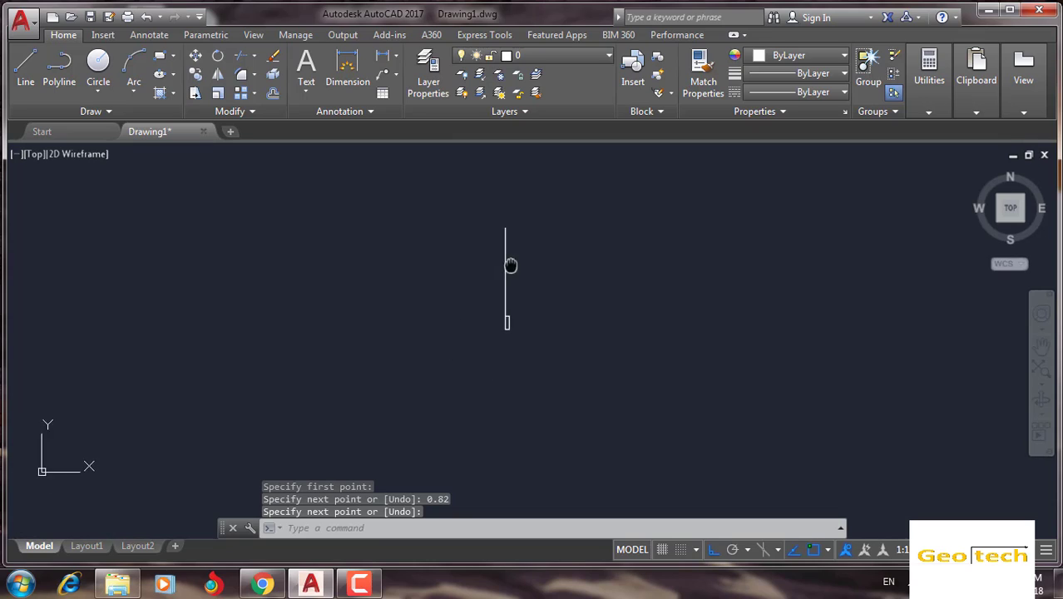
scroll(509, 264, "up", 2)
scroll(512, 292, "down", 2)
scroll(503, 325, "up", 4)
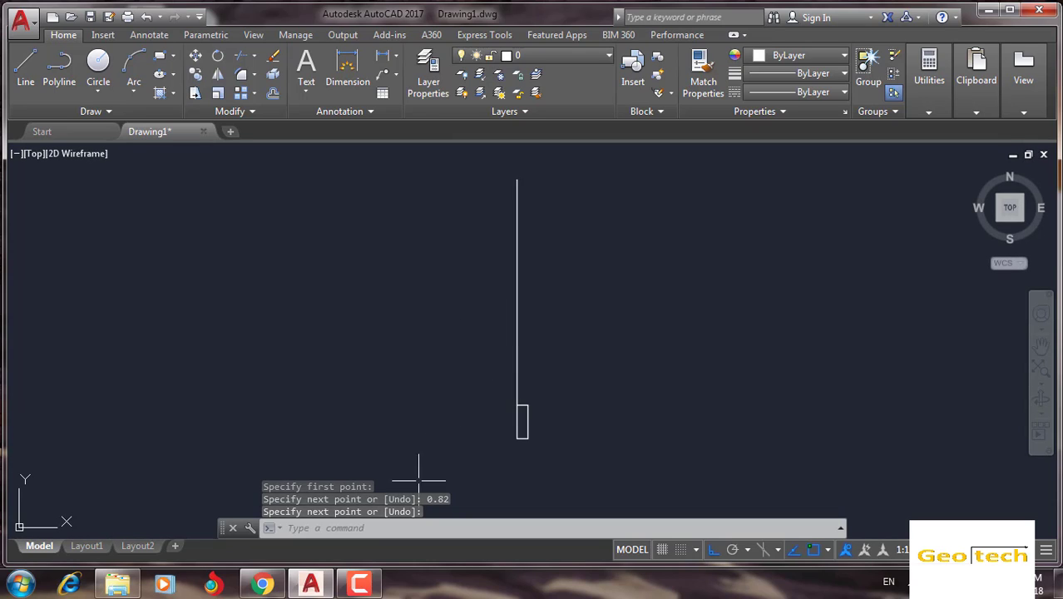
scroll(524, 191, "down", 4)
mouse_move(523, 287)
middle_mouse_down()
mouse_move(562, 230)
mouse_move(563, 256)
mouse_move(479, 298)
middle_mouse_up()
key("Escape")
scroll(534, 256, "up", 3)
scroll(478, 299, "up", 2)
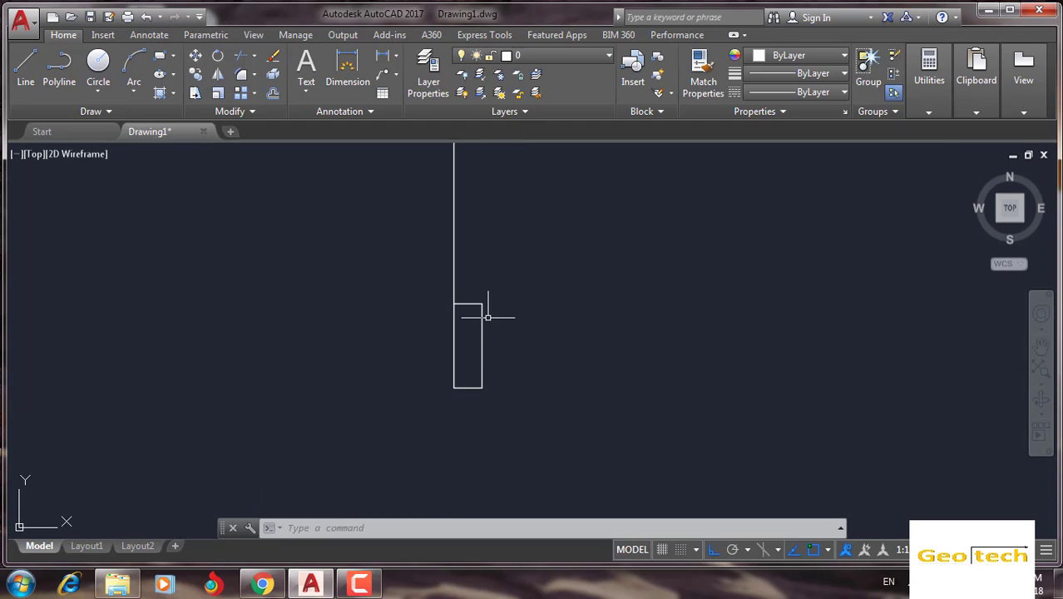
scroll(486, 308, "down", 2)
scroll(475, 302, "up", 1)
scroll(499, 287, "up", 1)
Window-select all four edges of the small jamb rectangle.
left_click(500, 286)
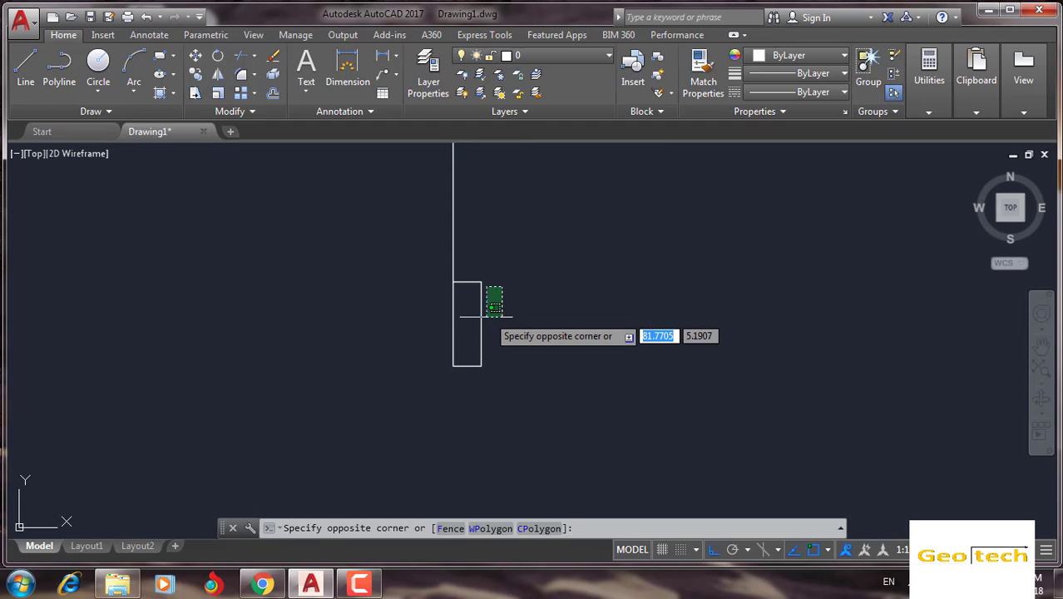
left_click(481, 314)
left_click(467, 273)
left_click(470, 307)
left_click(491, 312)
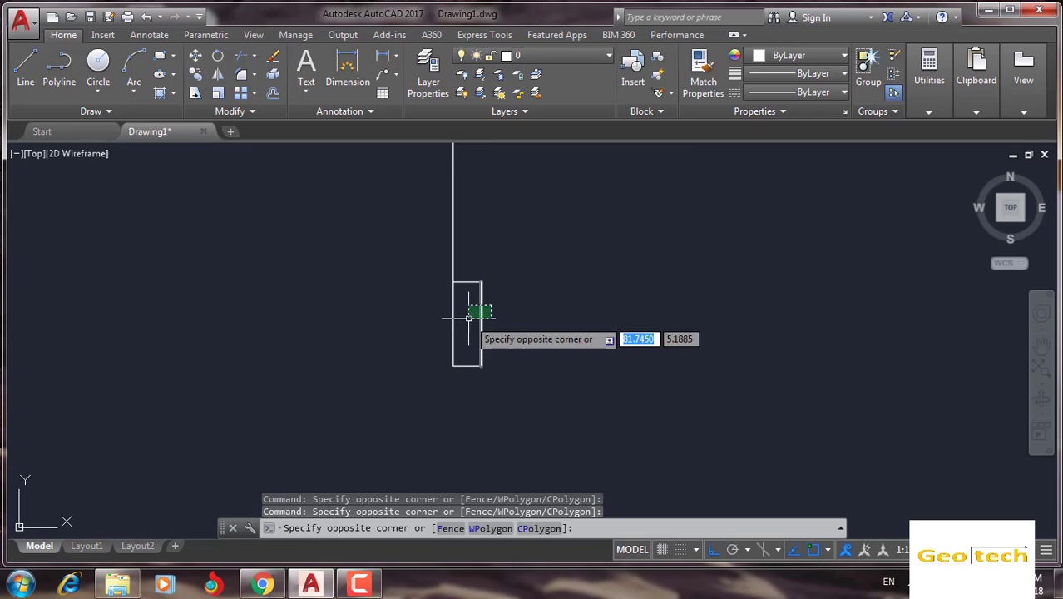
left_click(471, 291)
left_click(484, 271)
left_click(462, 295)
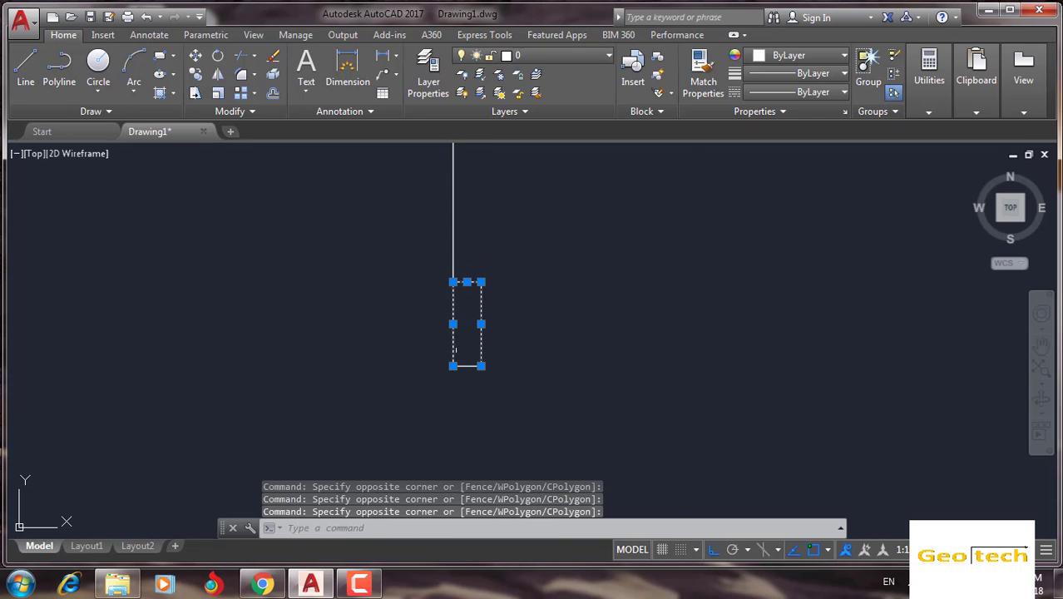
left_click(455, 350)
left_click(481, 381)
scroll(455, 326, "down", 2)
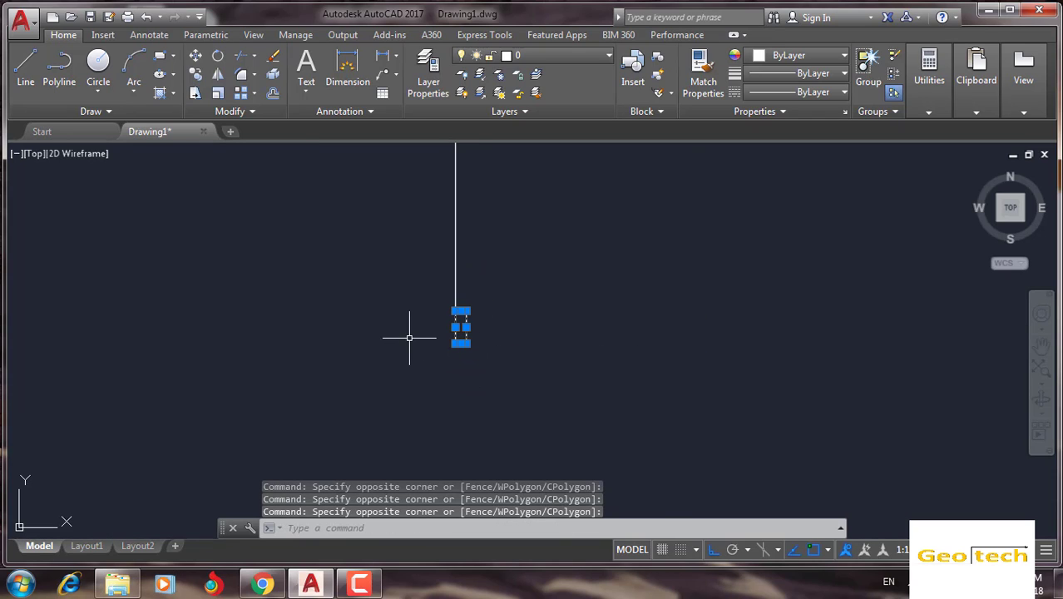
Copy the rectangle 0.86 to the left from its bottom-right corner.
type("CO")
key("Return")
scroll(458, 337, "up", 3)
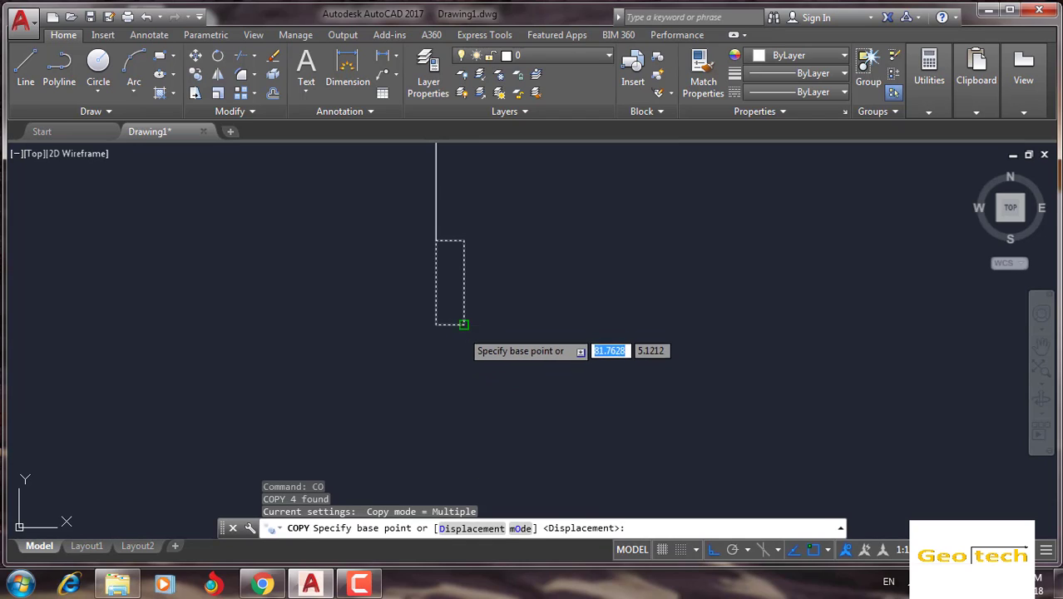
left_click(464, 324)
type("0.")
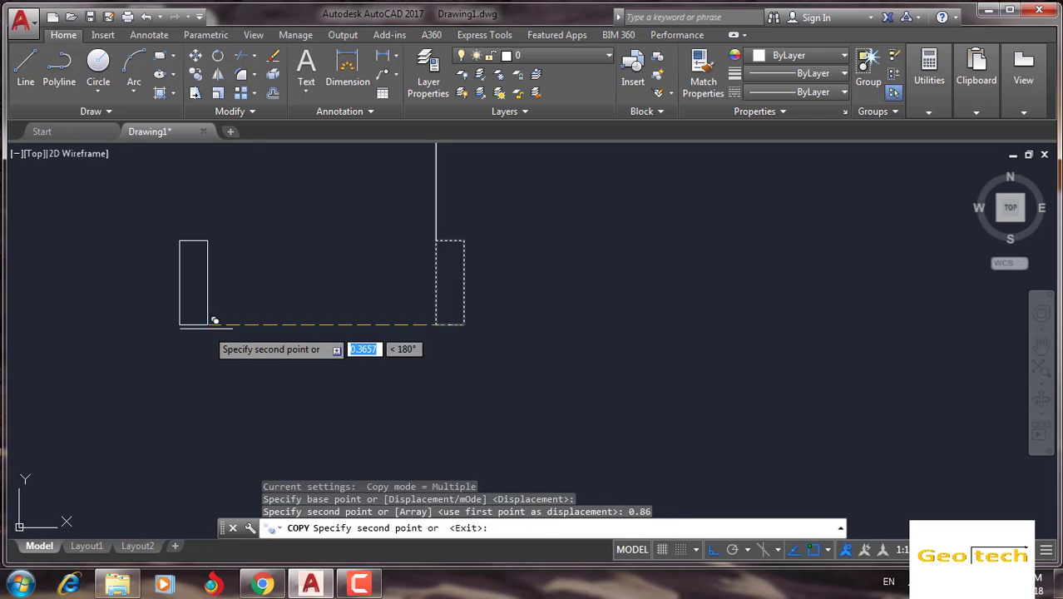
key("Return")
scroll(266, 276, "down", 1)
scroll(271, 290, "down", 4)
mouse_move(270, 290)
middle_mouse_down()
mouse_move(332, 264)
mouse_move(384, 304)
middle_mouse_up()
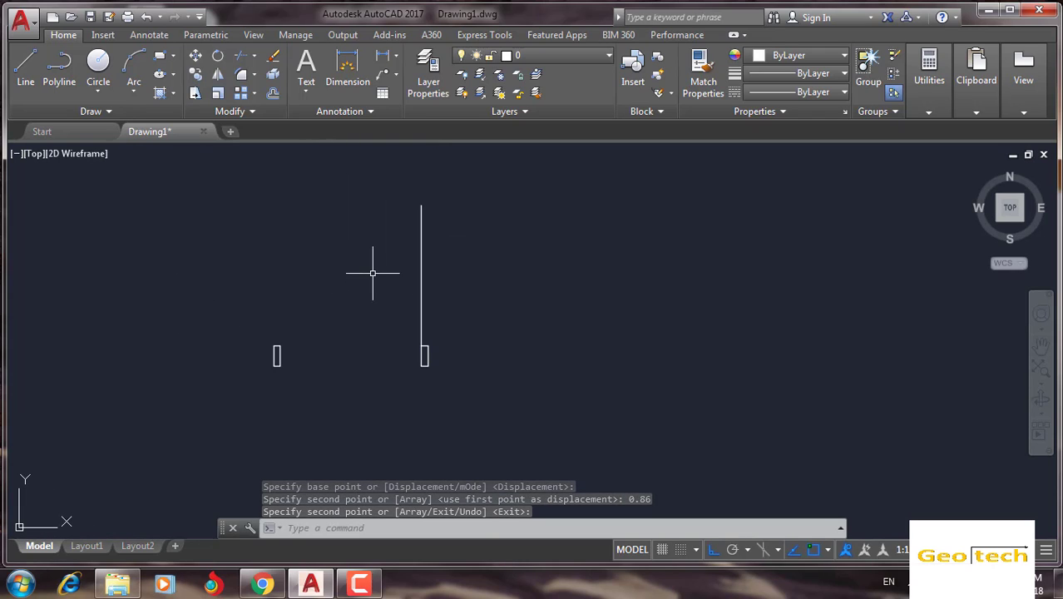
scroll(312, 334, "up", 2)
key("Return")
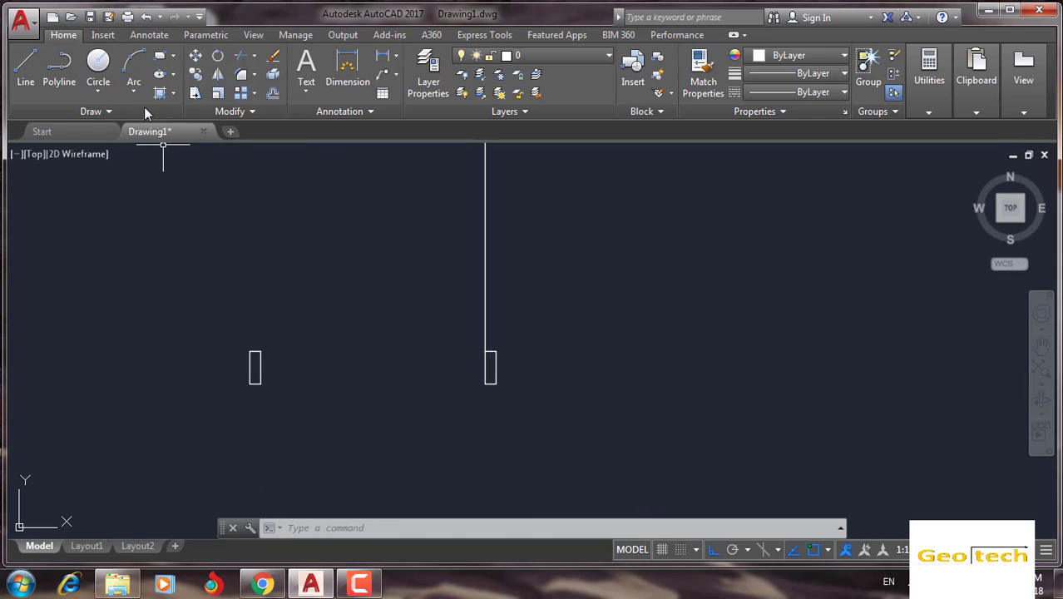
Draw a Start, End, Direction arc from the door line's top down to the left jamb.
left_click(109, 113)
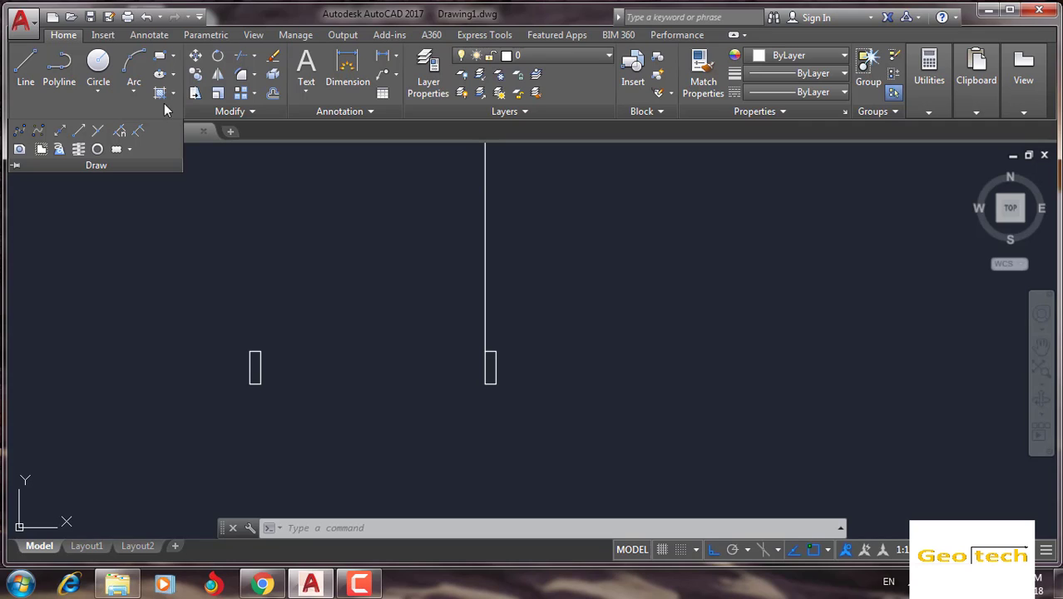
left_click(136, 88)
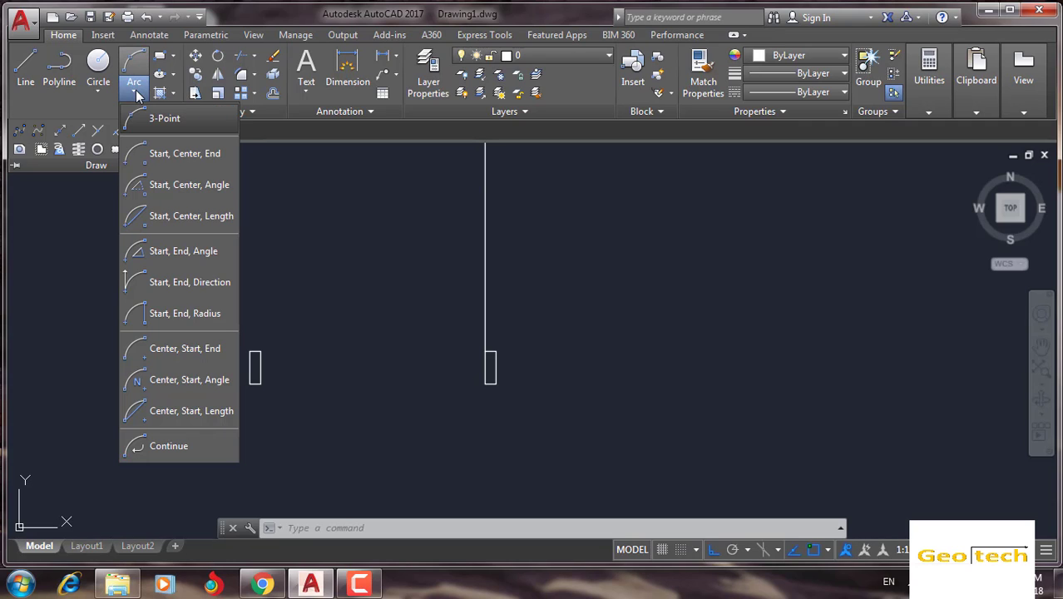
left_click(174, 283)
scroll(434, 213, "down", 4)
middle_click_drag(454, 214, 453, 298)
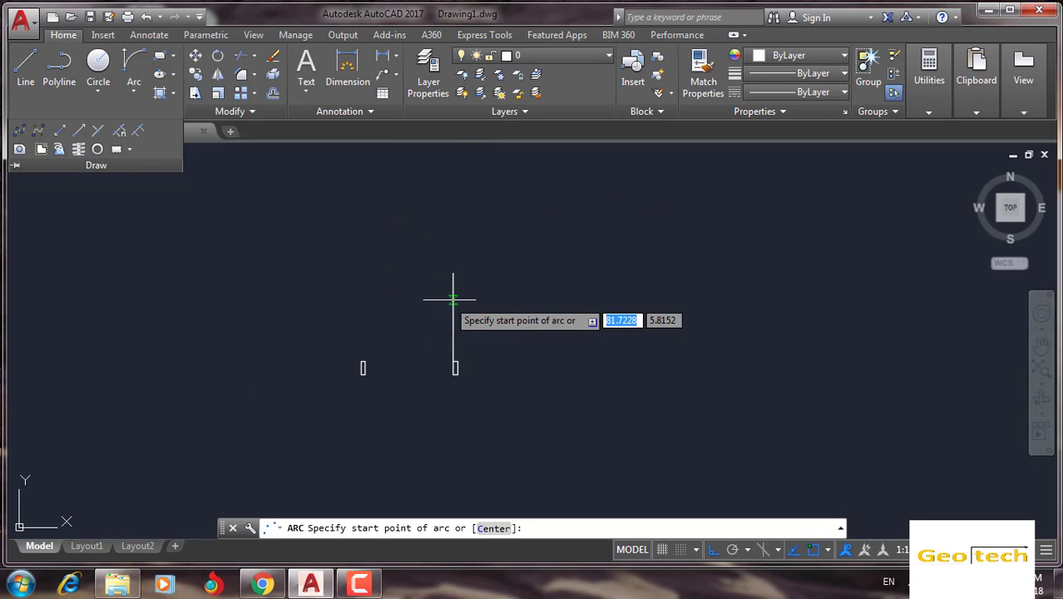
left_click(453, 273)
scroll(361, 368, "up", 4)
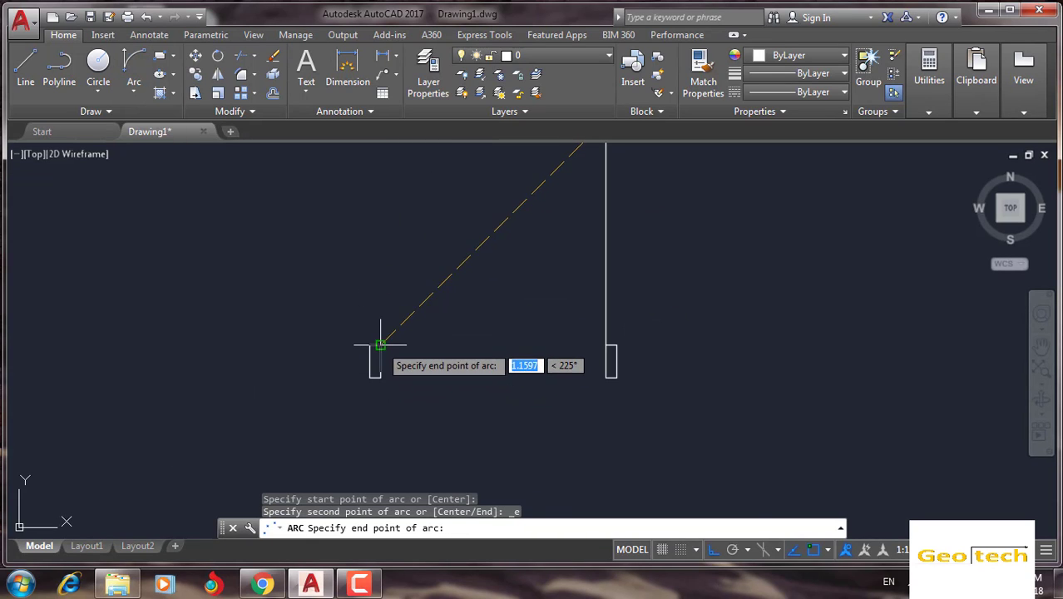
left_click(380, 343)
left_click(309, 266)
scroll(443, 311, "down", 2)
mouse_move(373, 330)
middle_mouse_down()
mouse_move(322, 329)
mouse_move(373, 325)
middle_mouse_up()
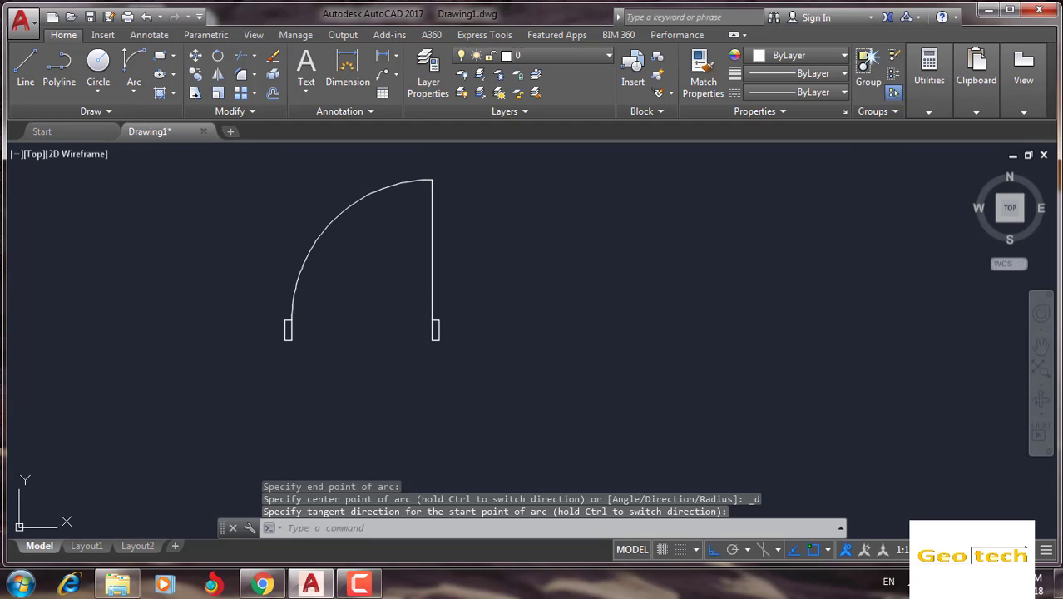
scroll(284, 333, "up", 2)
scroll(339, 301, "down", 3)
Select the swing arc, jamb edges and vertical door line with crossing windows.
scroll(337, 316, "up", 3)
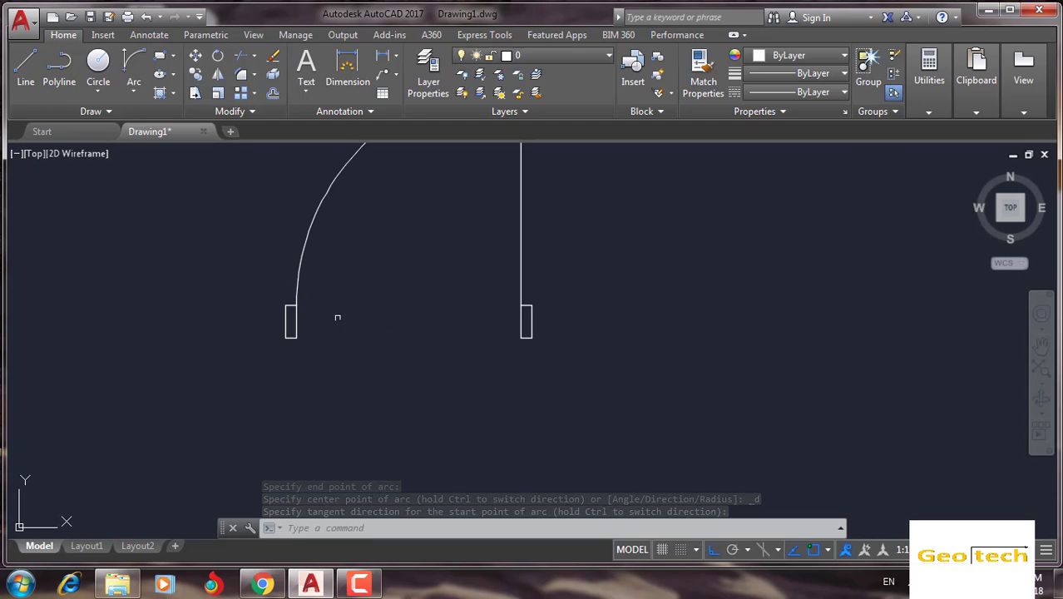
middle_click_drag(337, 317, 327, 339)
left_click(341, 268)
left_click(281, 287)
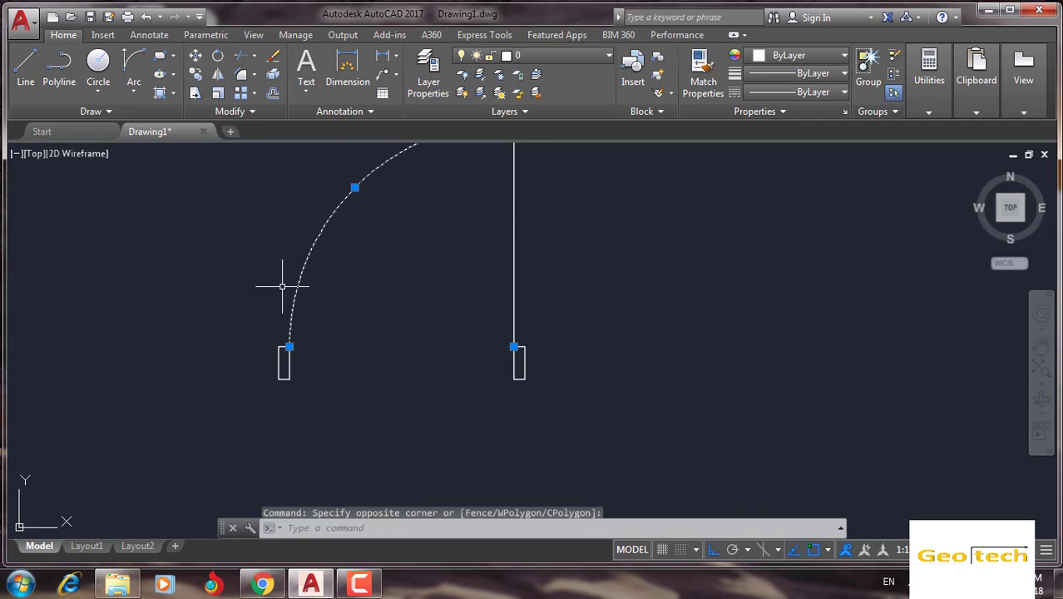
scroll(295, 363, "up", 5)
left_click(289, 324)
left_click(260, 295)
scroll(423, 305, "down", 5)
mouse_move(595, 347)
middle_mouse_down()
mouse_move(446, 390)
mouse_move(482, 463)
middle_mouse_up()
scroll(445, 390, "up", 3)
left_click(455, 319)
left_click(415, 309)
scroll(420, 316, "down", 3)
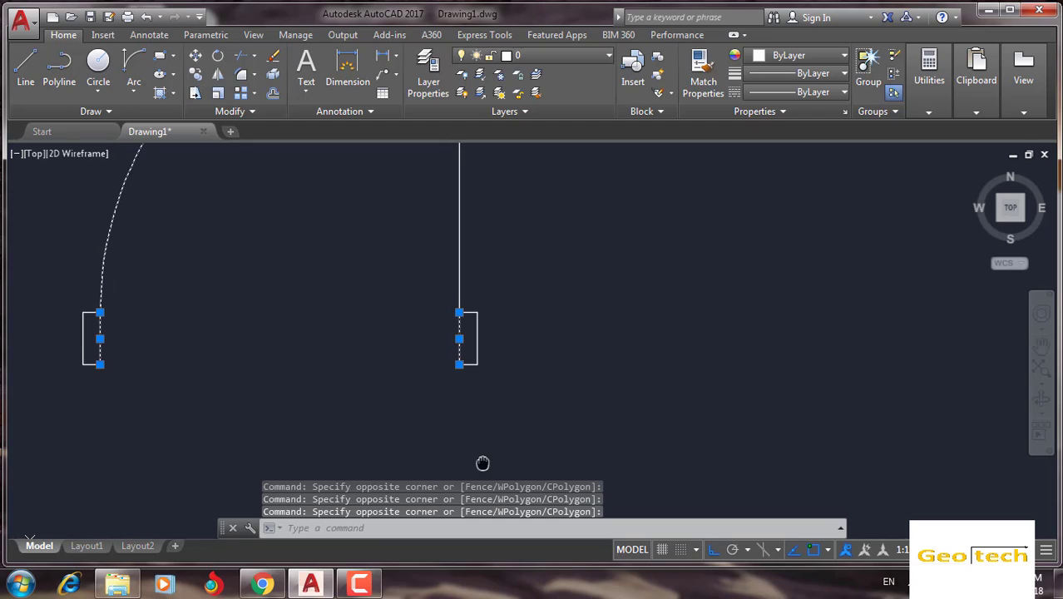
left_click(489, 209)
left_click(417, 233)
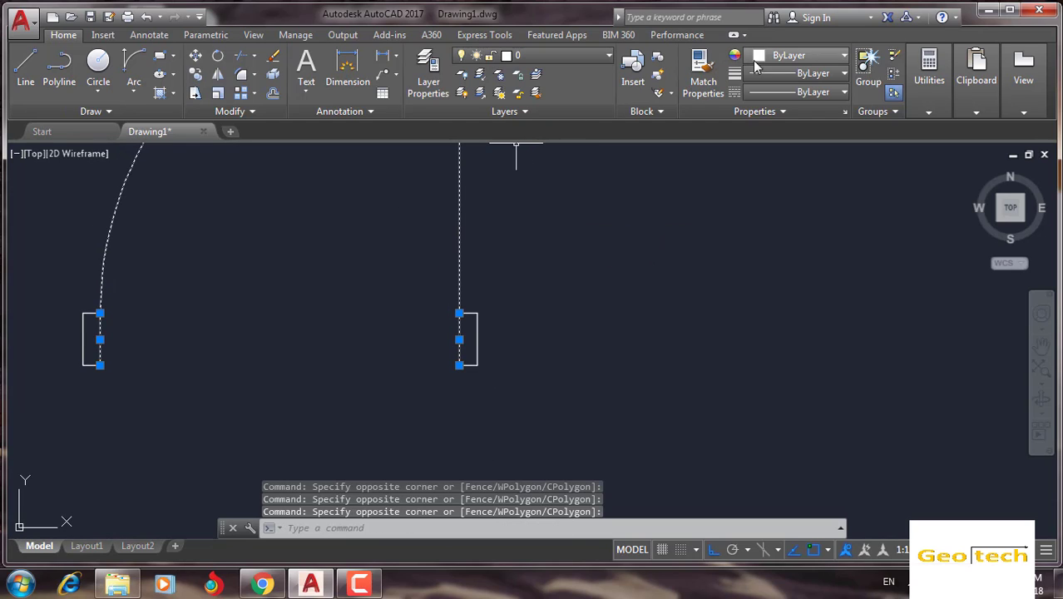
Set the selected door parts to orange 205,105,40 and clear the selection.
left_click(805, 57)
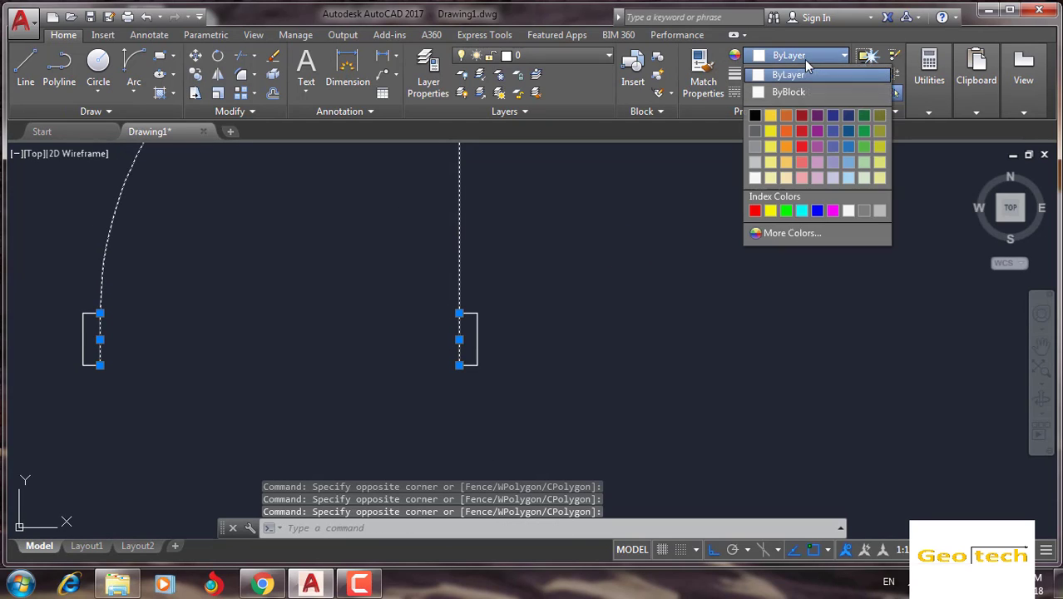
left_click(785, 116)
scroll(517, 357, "down", 4)
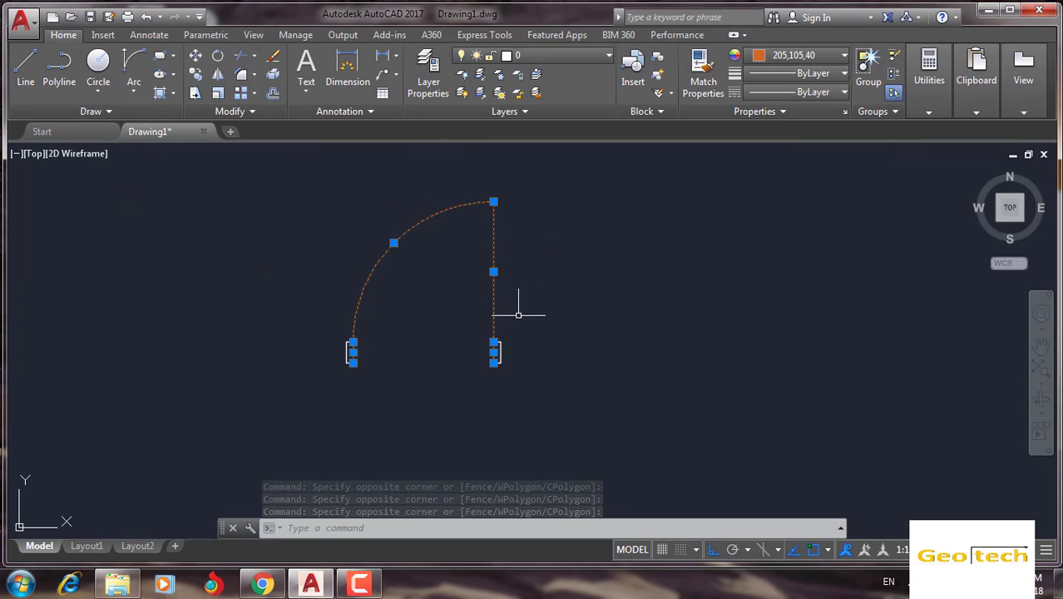
key("Escape")
left_click(359, 584)
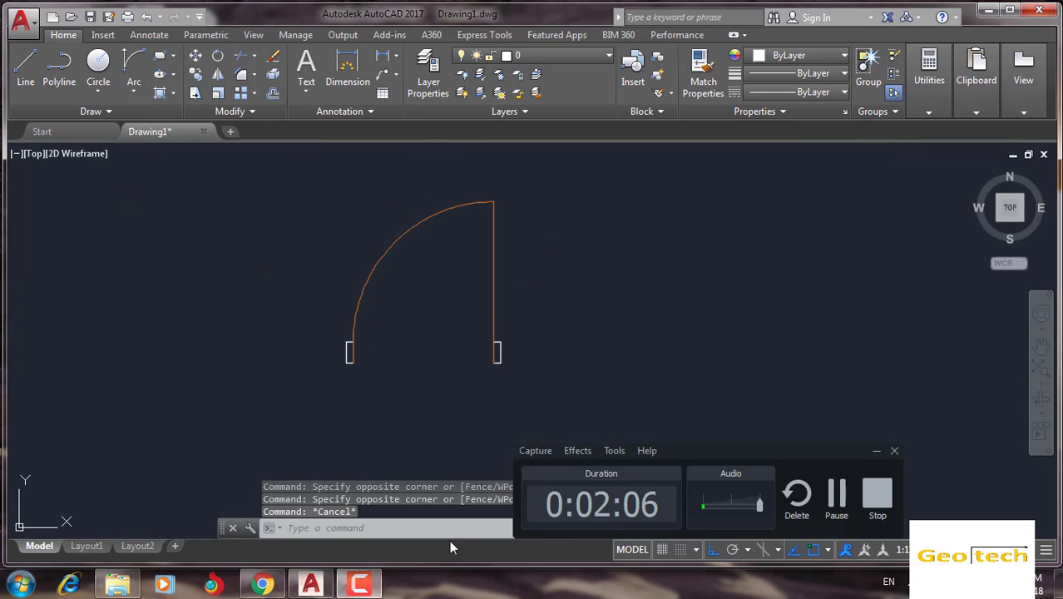
left_click(838, 497)
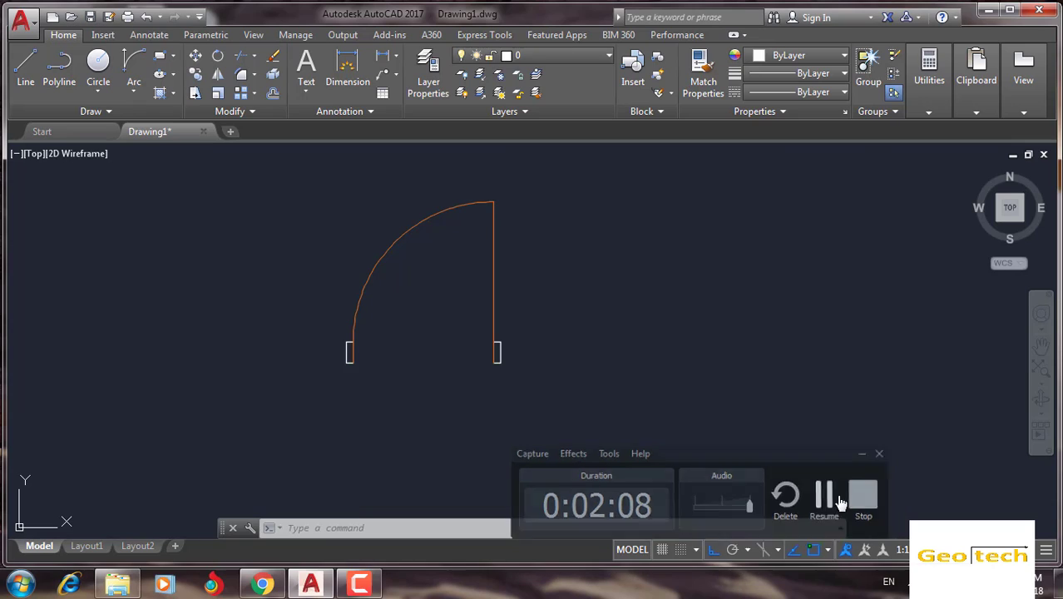
scroll(466, 356, "up", 4)
scroll(494, 299, "down", 2)
scroll(504, 308, "down", 2)
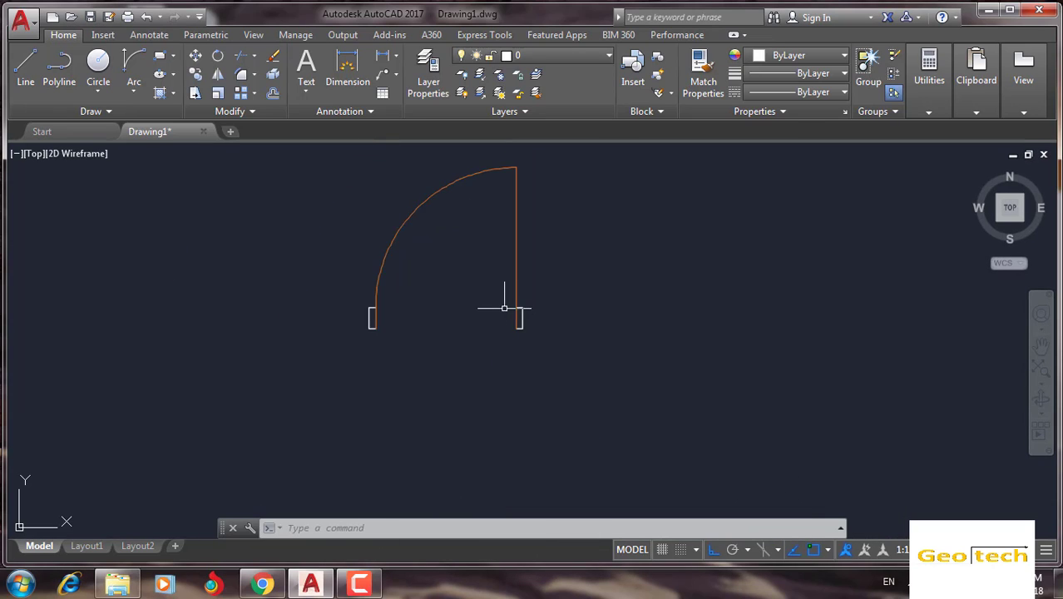
middle_click_drag(504, 308, 439, 346)
Start LENGTHEN with the Total option set to 0.2.
type("LEn")
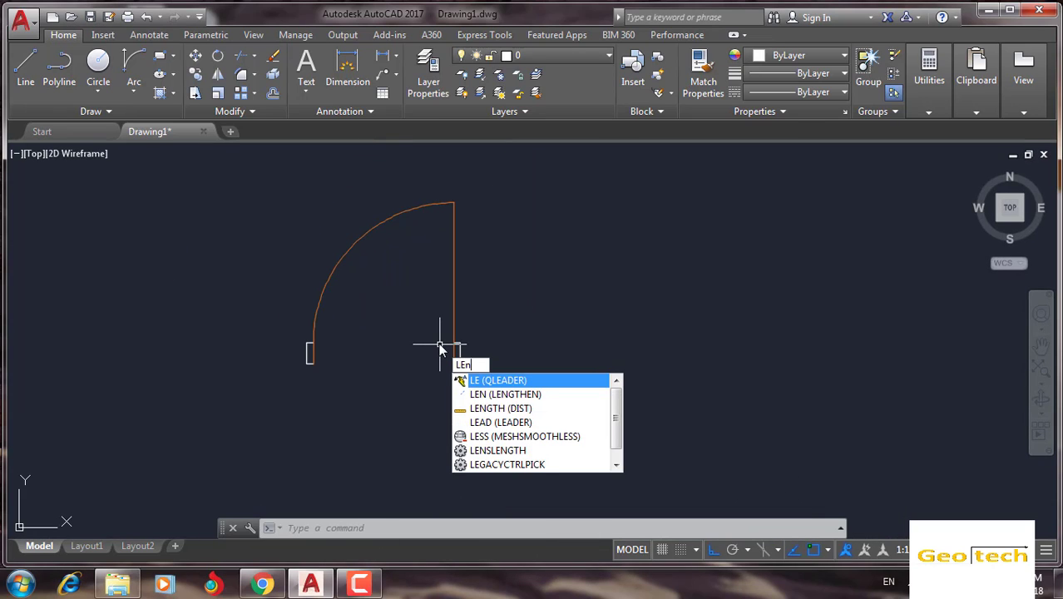
key("Return")
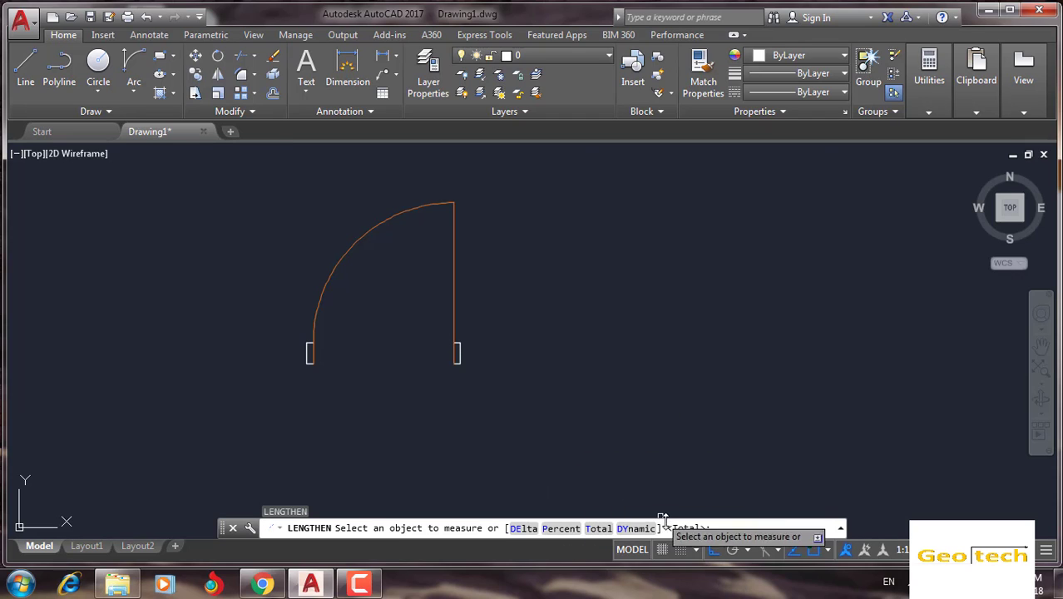
scroll(671, 537, "up", 2)
scroll(460, 398, "down", 2)
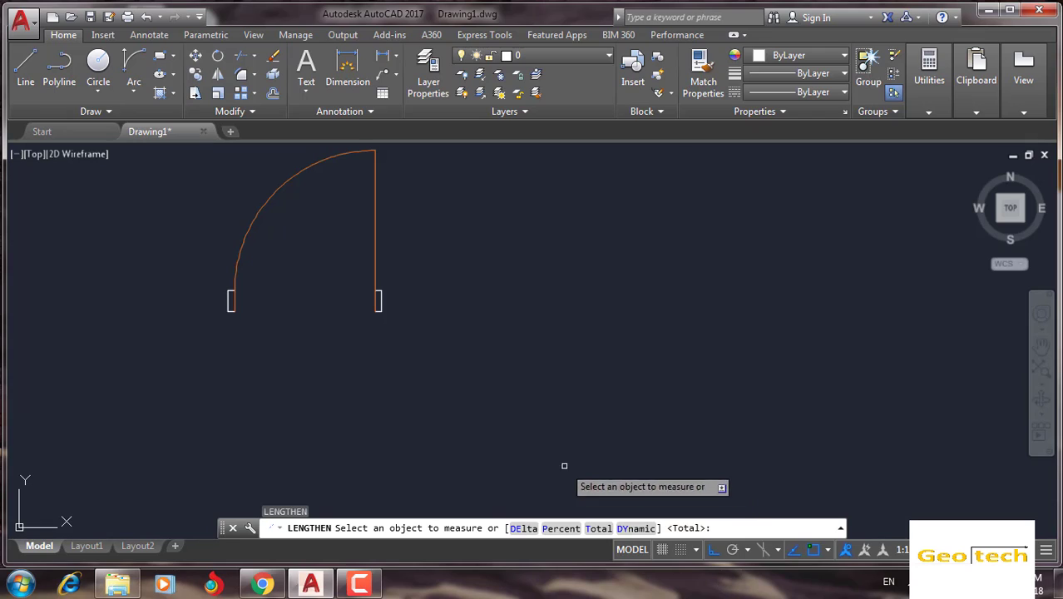
middle_click_drag(564, 469, 598, 463)
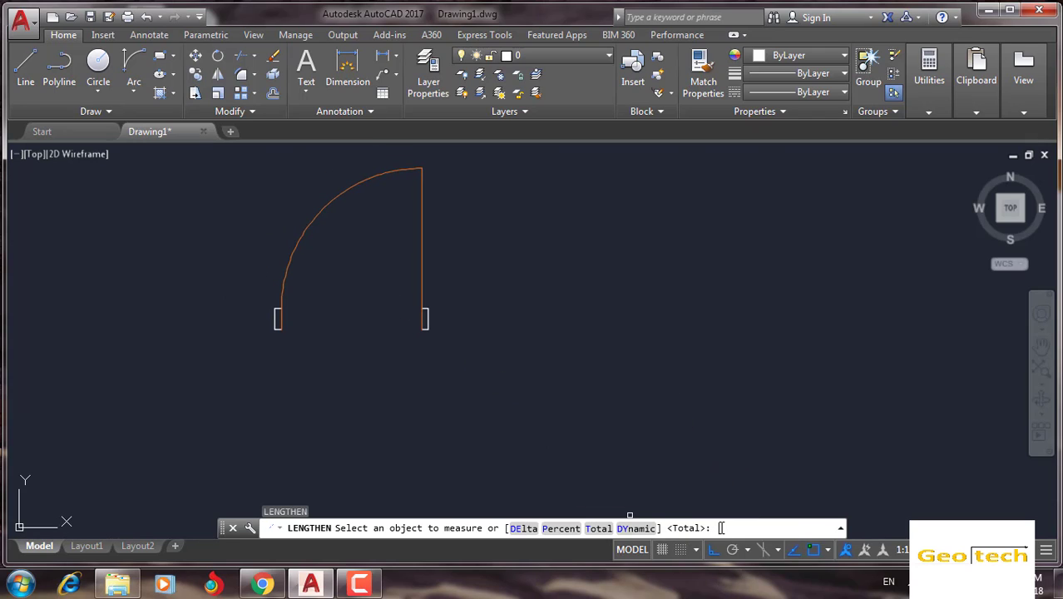
key("Return")
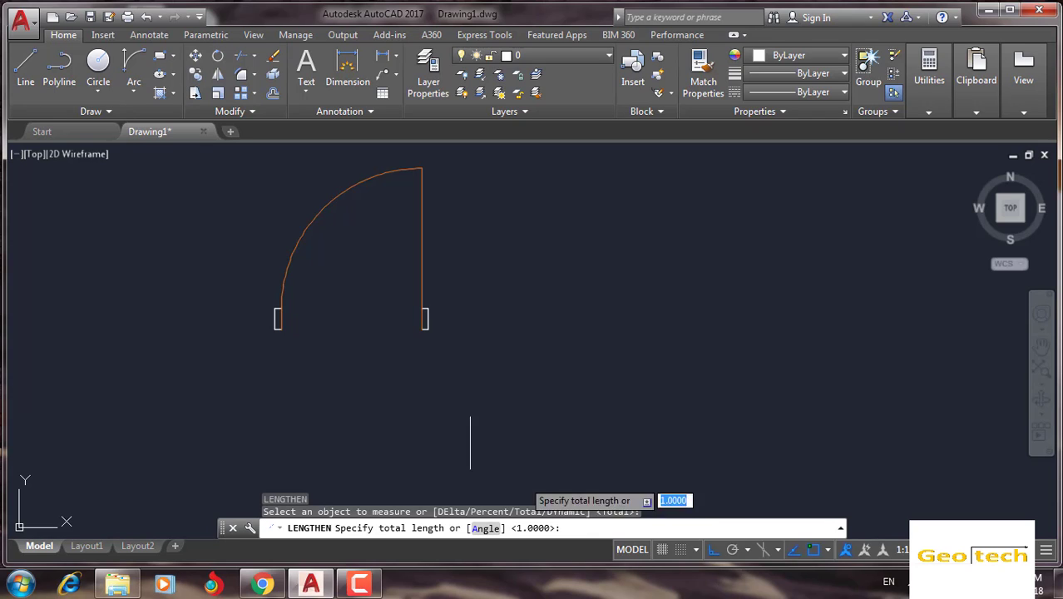
scroll(438, 316, "up", 2)
type("0.2")
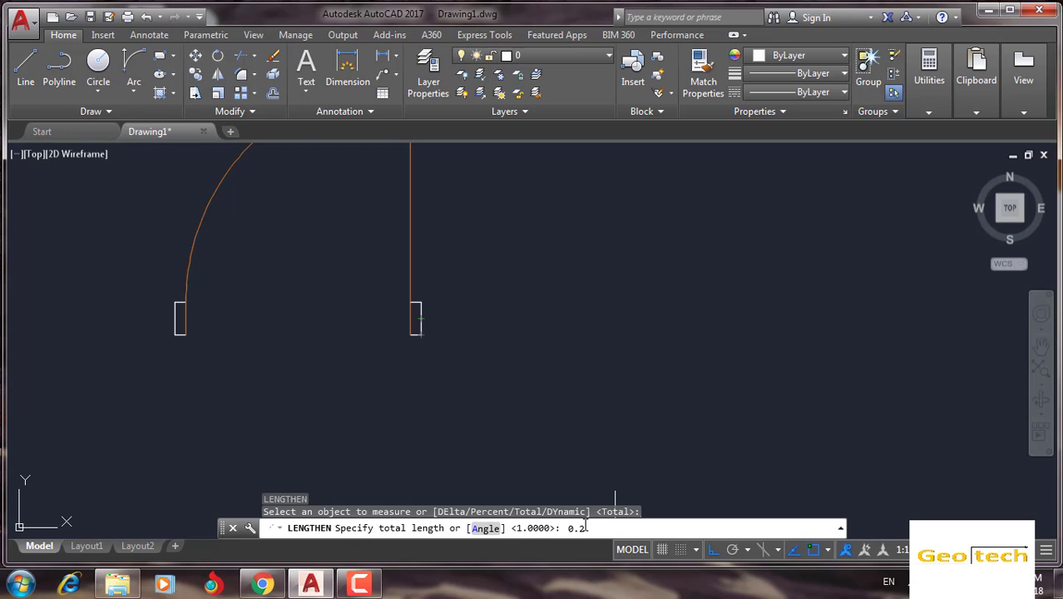
key("Return")
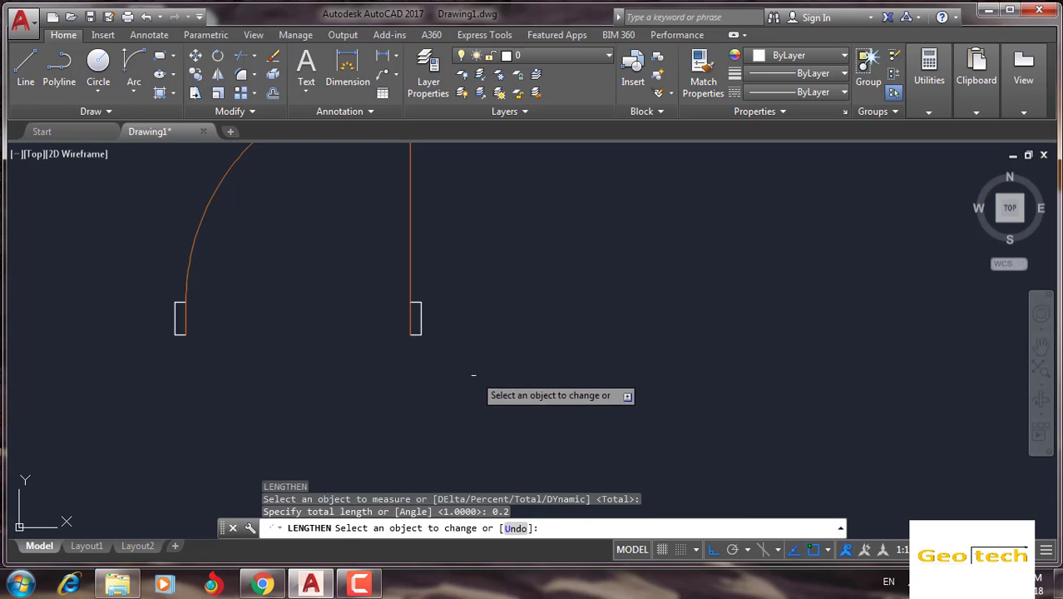
Extend a vertical edge of the right and left jambs to a 0.2 total length.
left_click(422, 316)
middle_click_drag(296, 320, 419, 333)
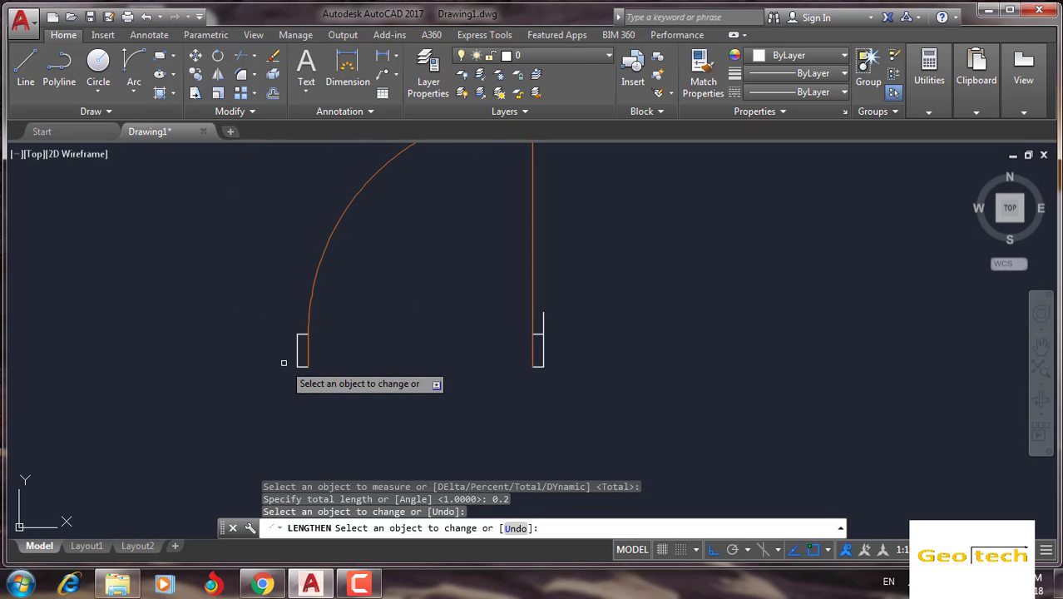
scroll(291, 356, "up", 3)
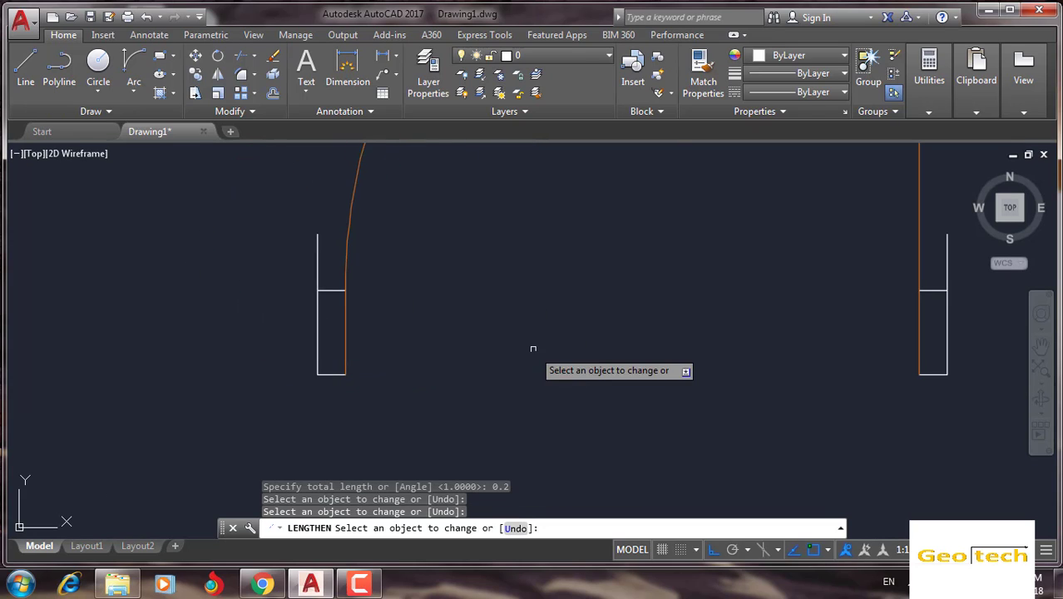
scroll(279, 330, "down", 4)
key("Return")
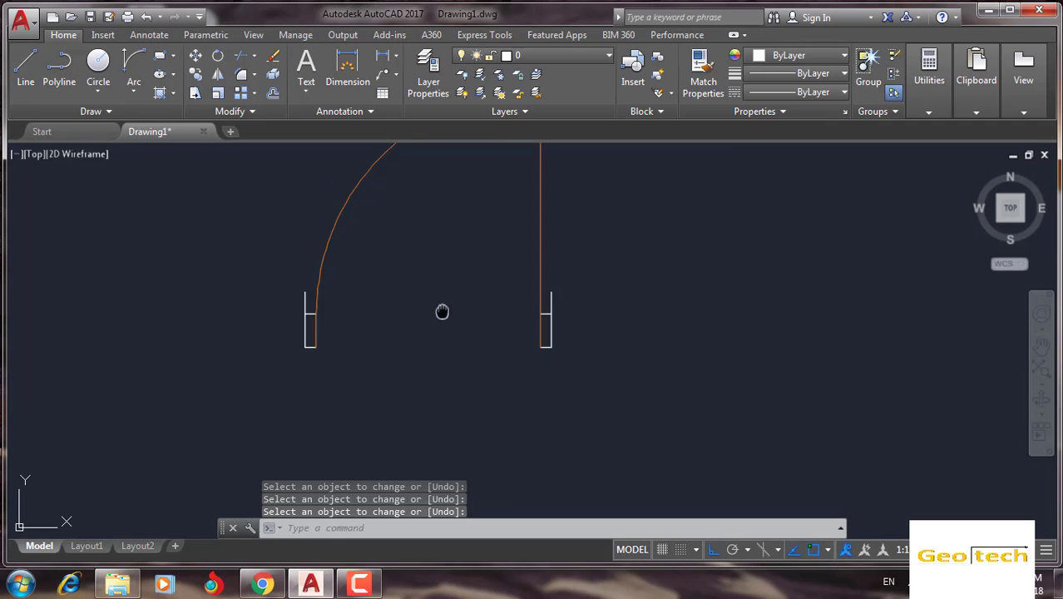
middle_click_drag(442, 311, 379, 361)
scroll(510, 367, "up", 3)
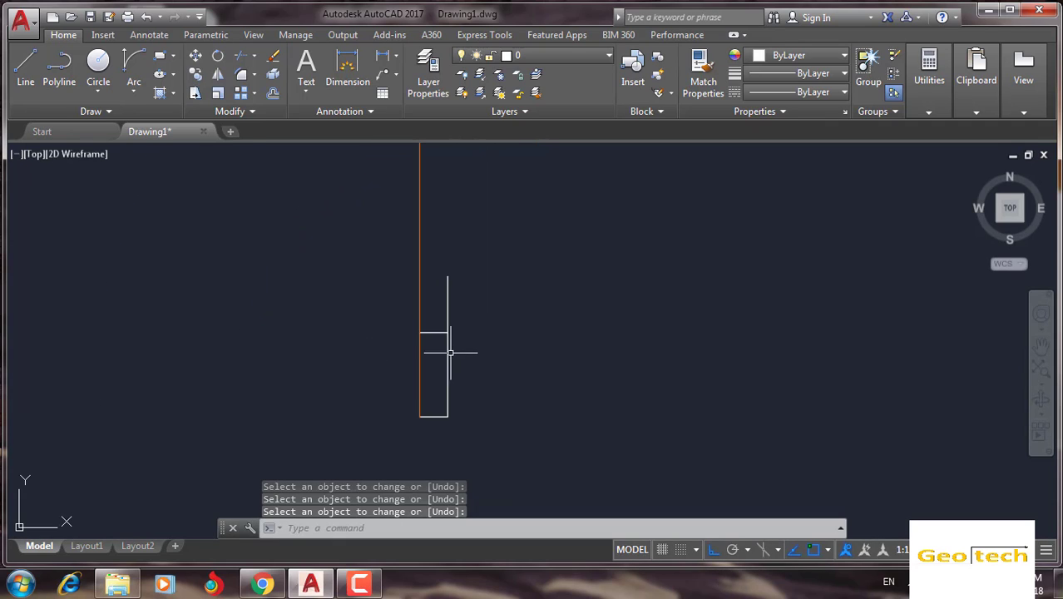
left_click(448, 309)
key("Return")
left_click(449, 304)
scroll(449, 303, "down", 3)
middle_click_drag(210, 325, 368, 325)
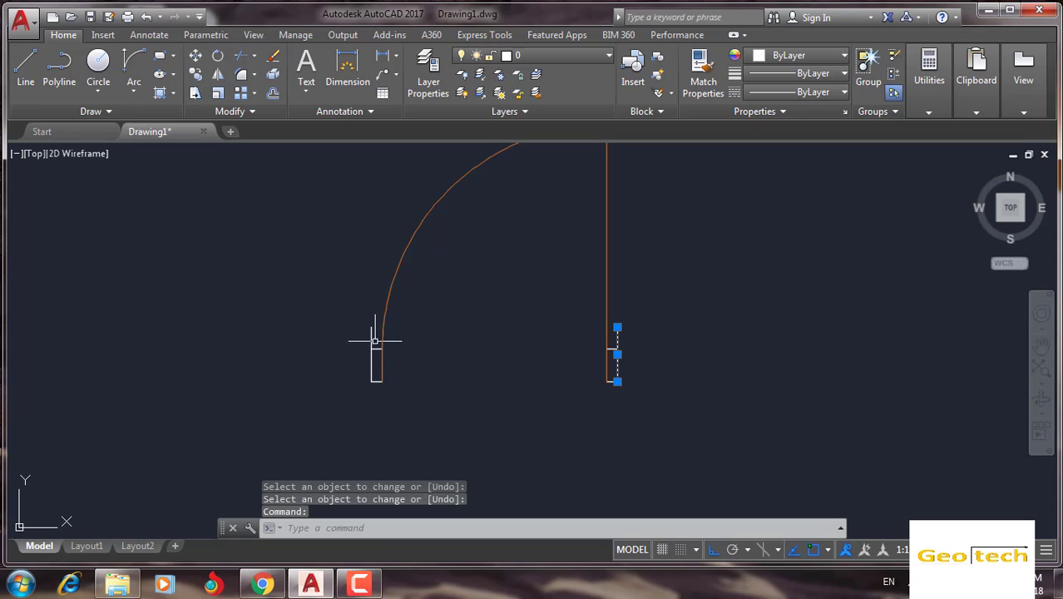
left_click(373, 349)
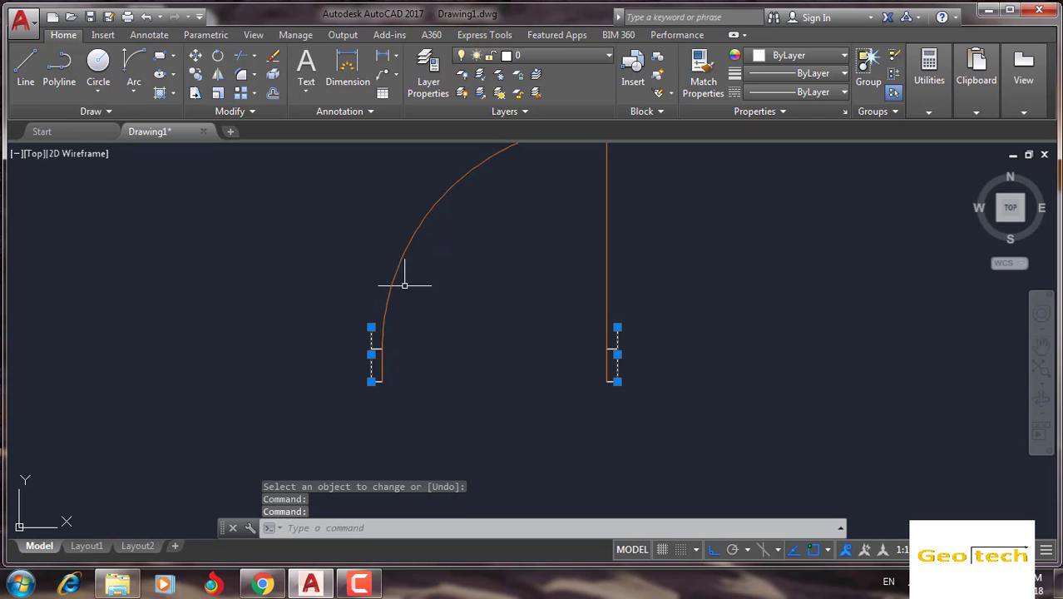
scroll(431, 373, "down", 1)
mouse_move(523, 332)
middle_mouse_down()
mouse_move(499, 339)
mouse_move(501, 356)
mouse_move(425, 353)
middle_mouse_up()
key("Escape")
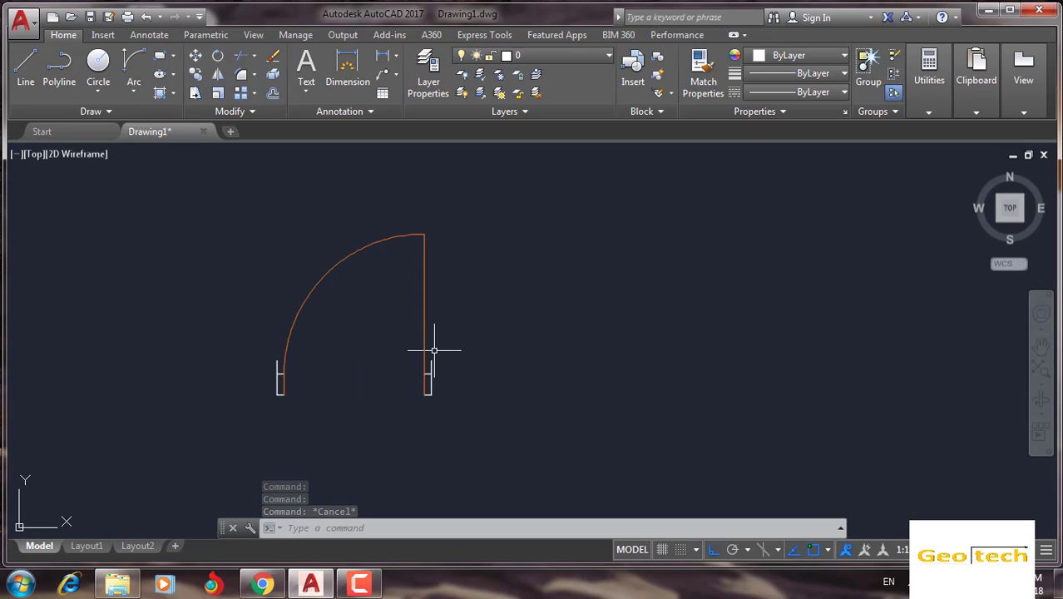
middle_click_drag(375, 434, 441, 363)
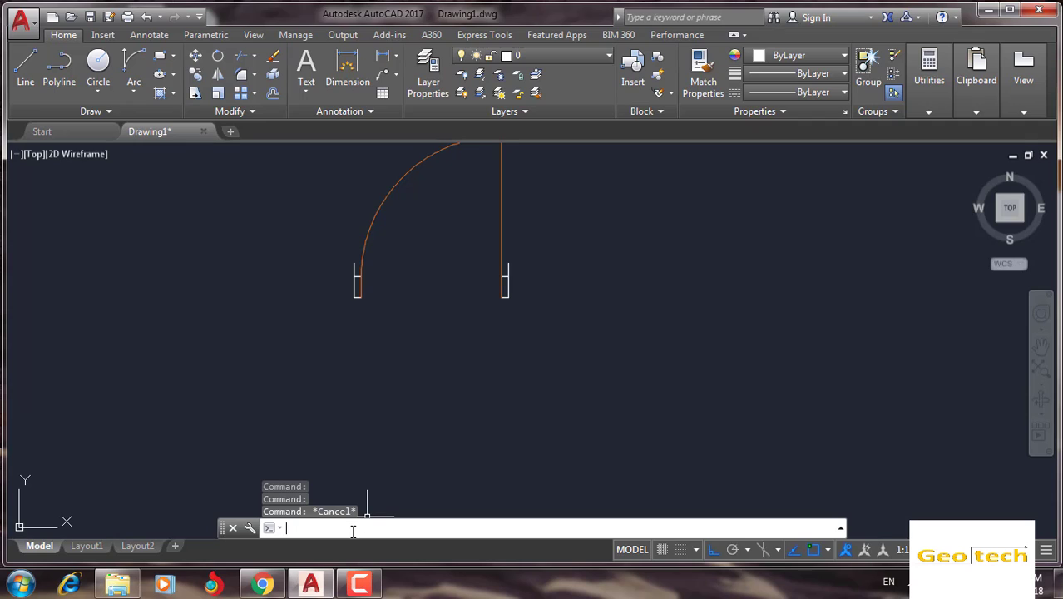
type("wip")
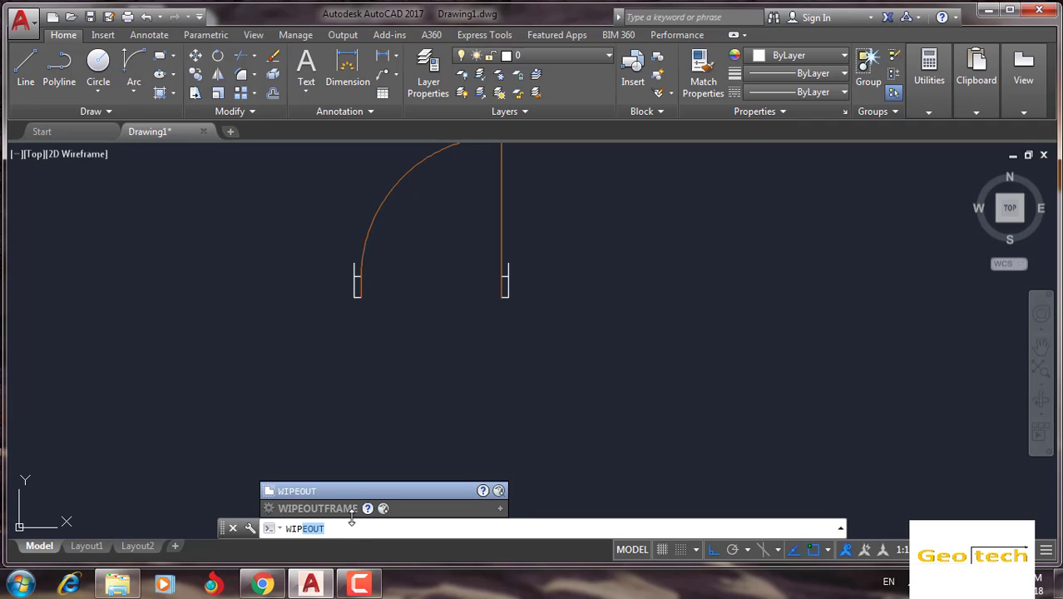
key("Return")
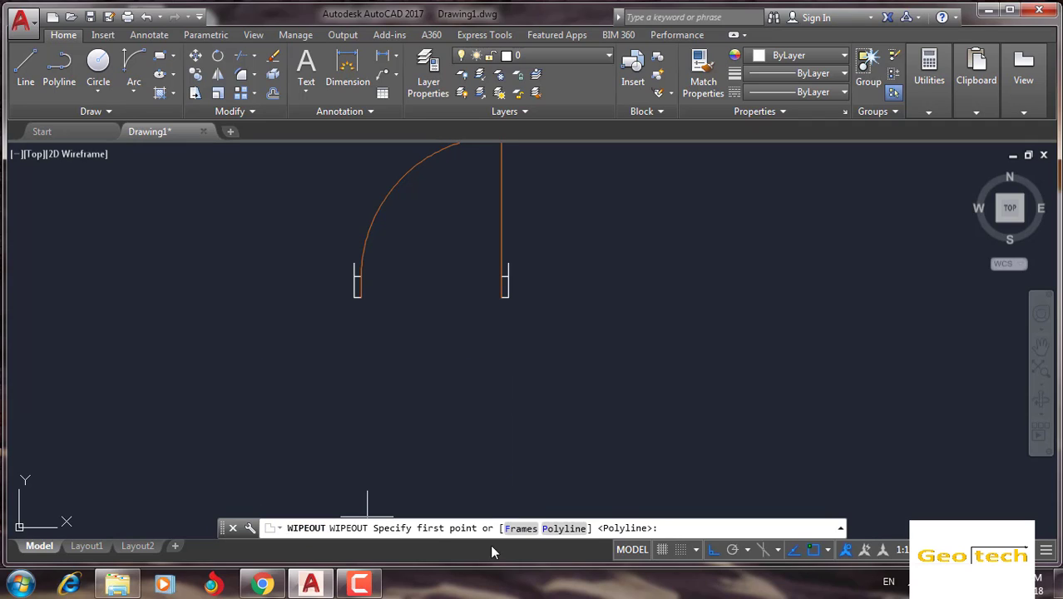
left_click(571, 529)
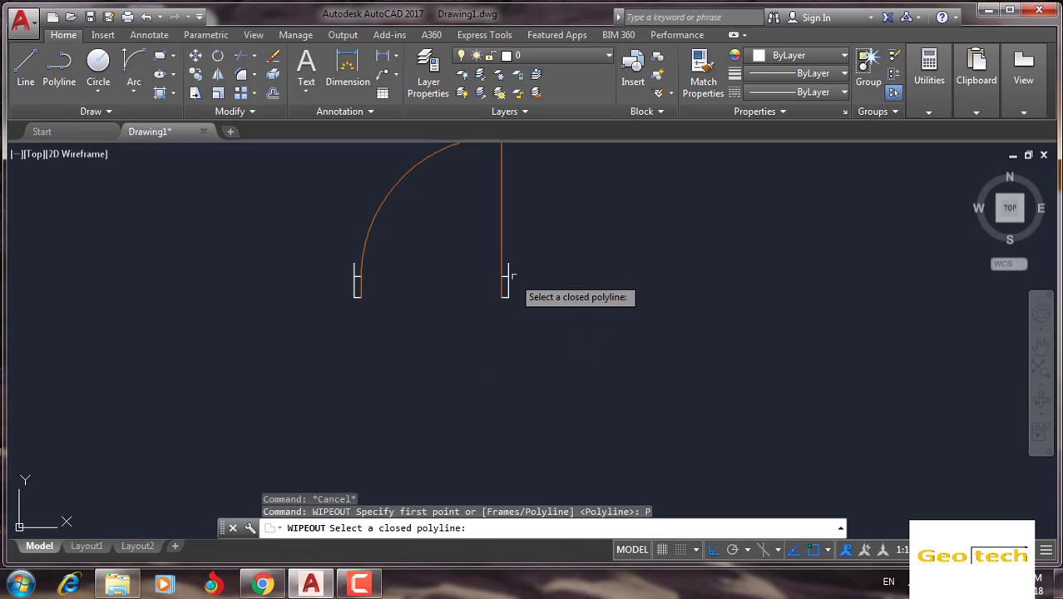
scroll(513, 299, "up", 2)
scroll(500, 296, "up", 2)
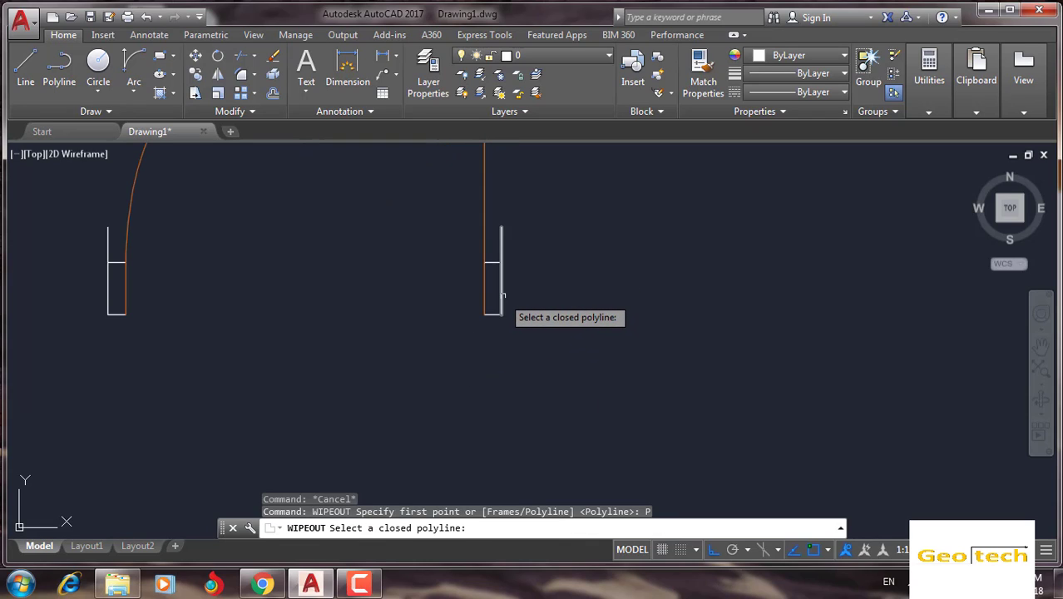
key("Escape")
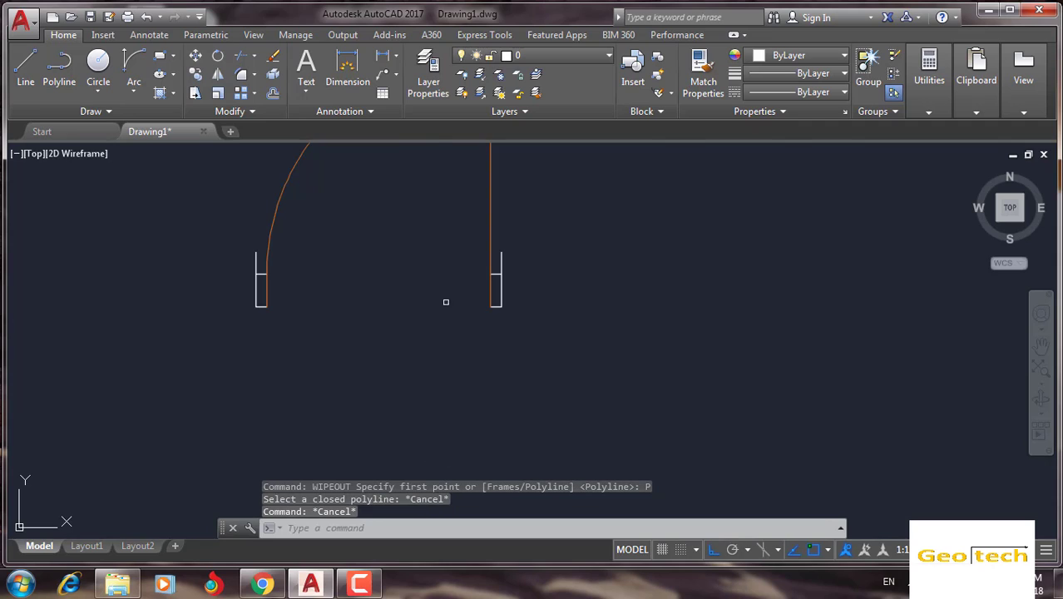
scroll(483, 366, "down", 2)
mouse_move(494, 368)
middle_mouse_down()
mouse_move(436, 333)
mouse_move(411, 339)
middle_mouse_up()
scroll(425, 333, "up", 2)
Draw a rectangle from the left jamb's outer corner to the right jamb, enclosing the opening's bottom.
type("re")
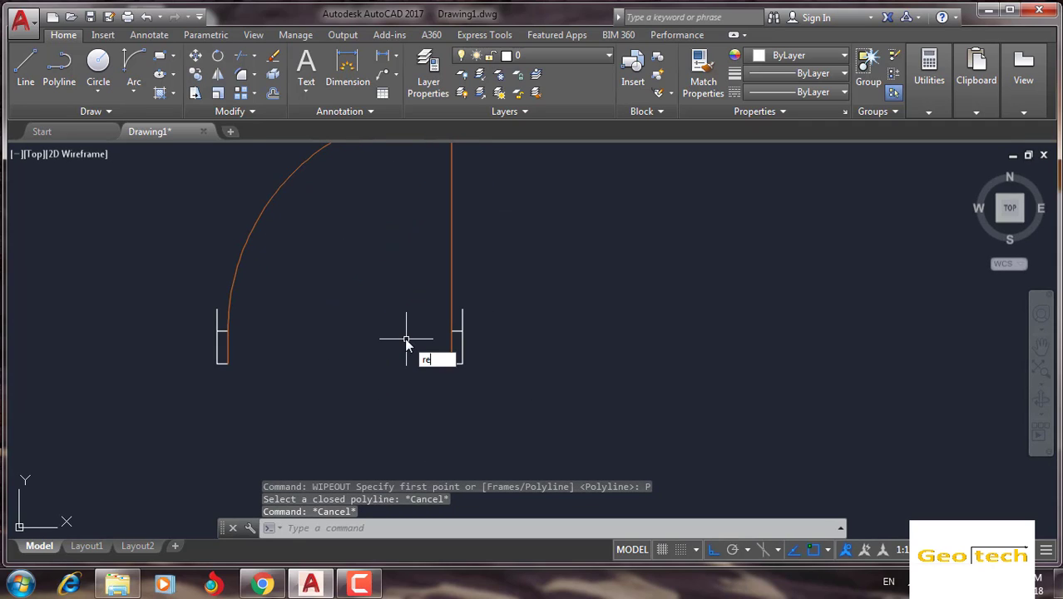
type("c")
key("Down")
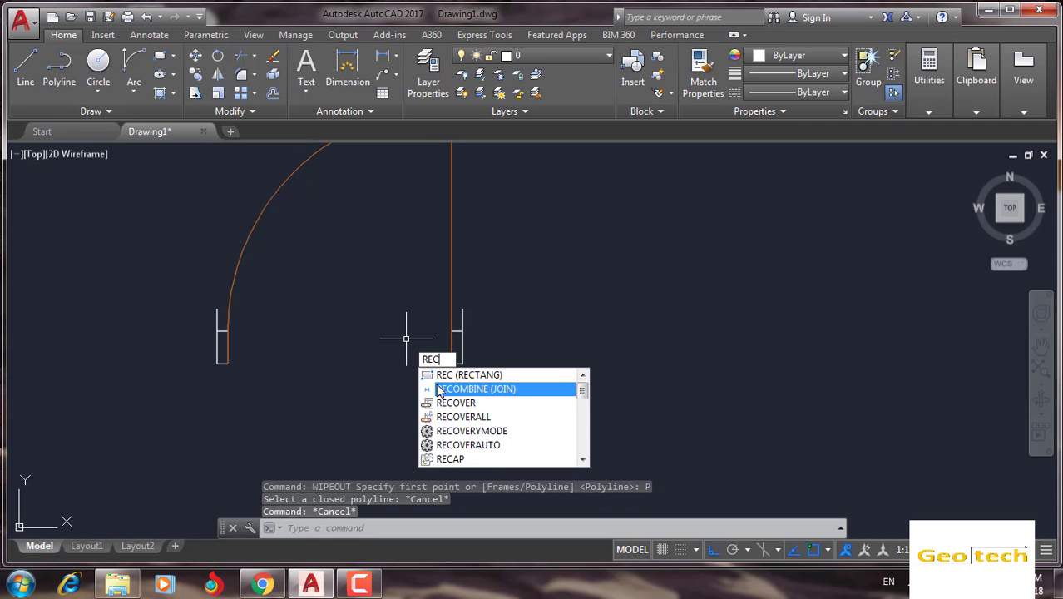
key("Up")
key("Return")
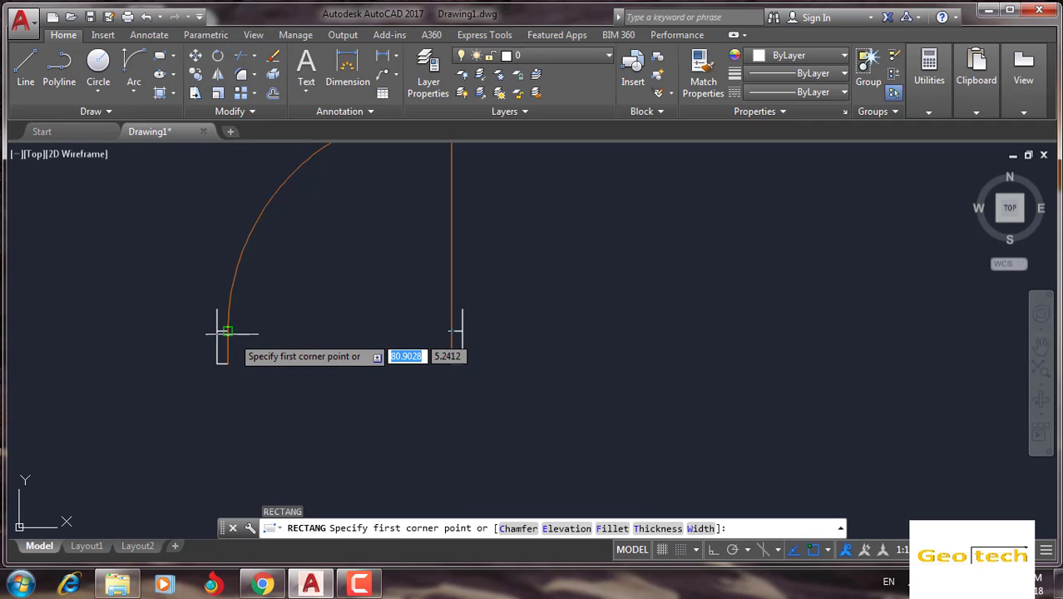
scroll(296, 354, "up", 4)
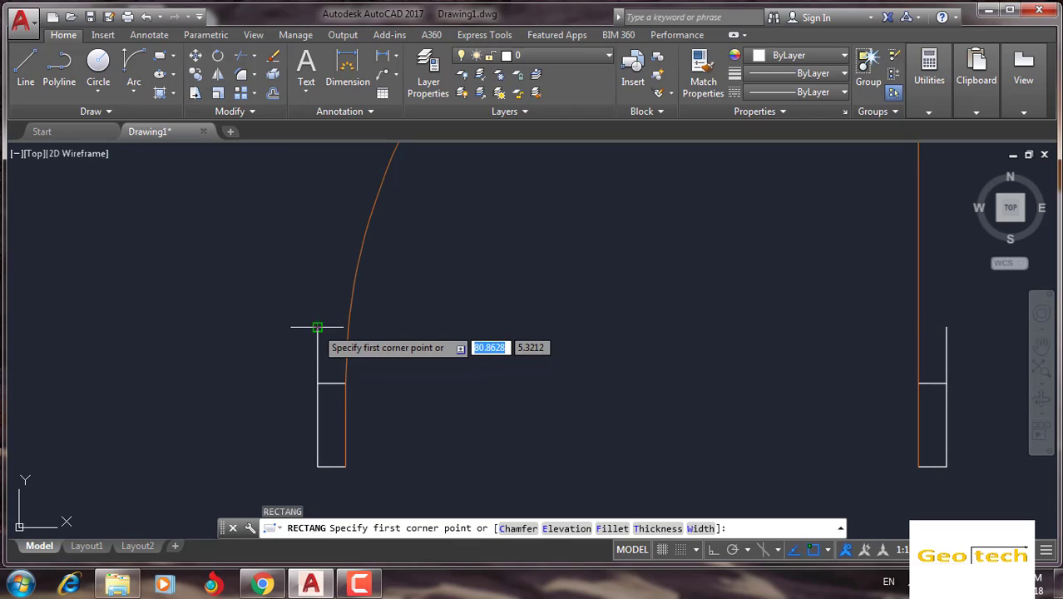
type("0.01")
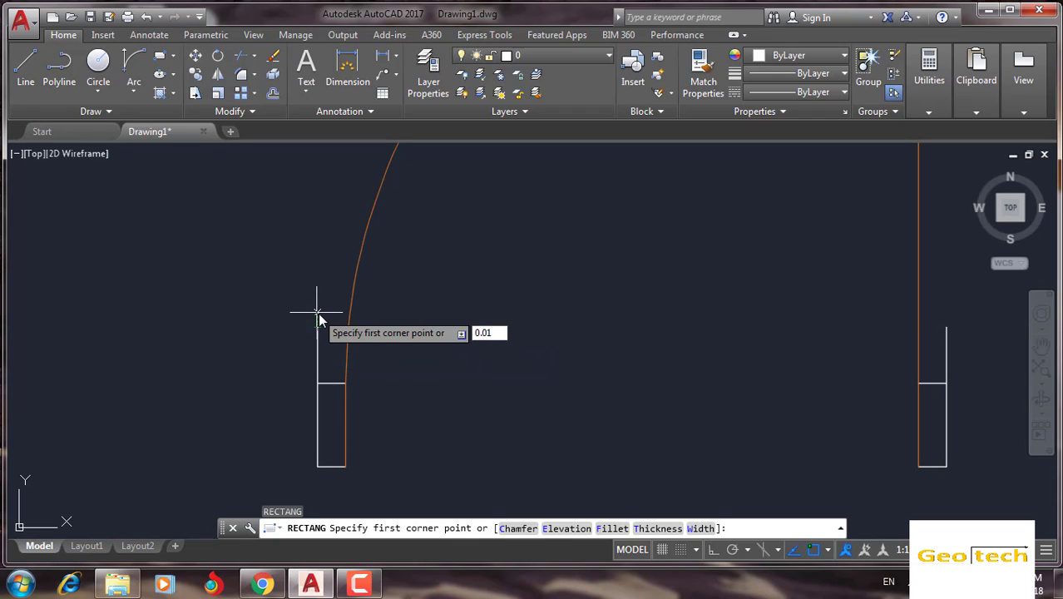
key("Return")
scroll(499, 370, "down", 4)
scroll(486, 363, "up", 2)
scroll(556, 380, "up", 2)
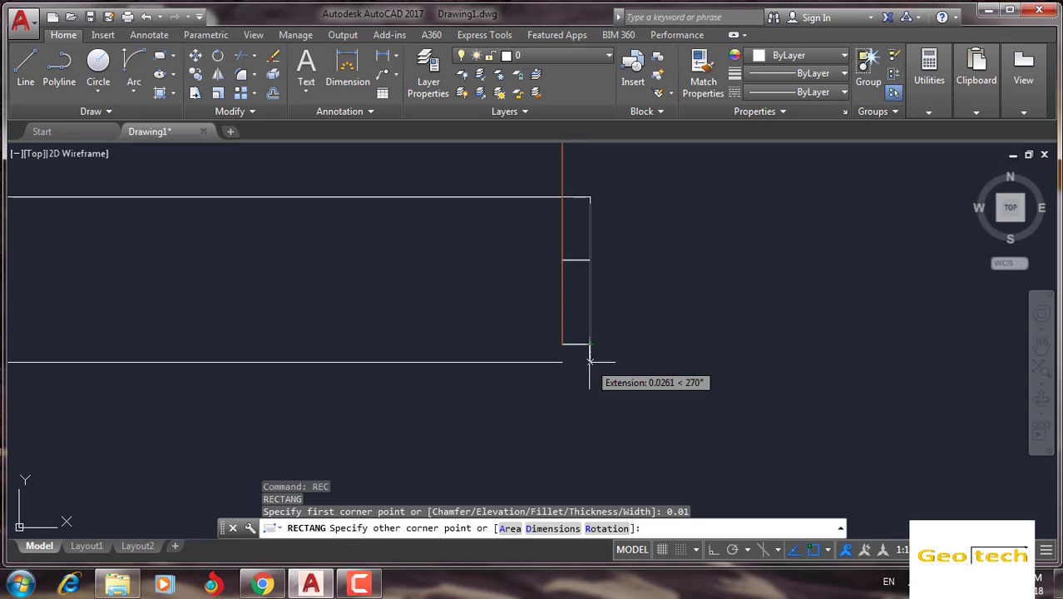
type("0.01")
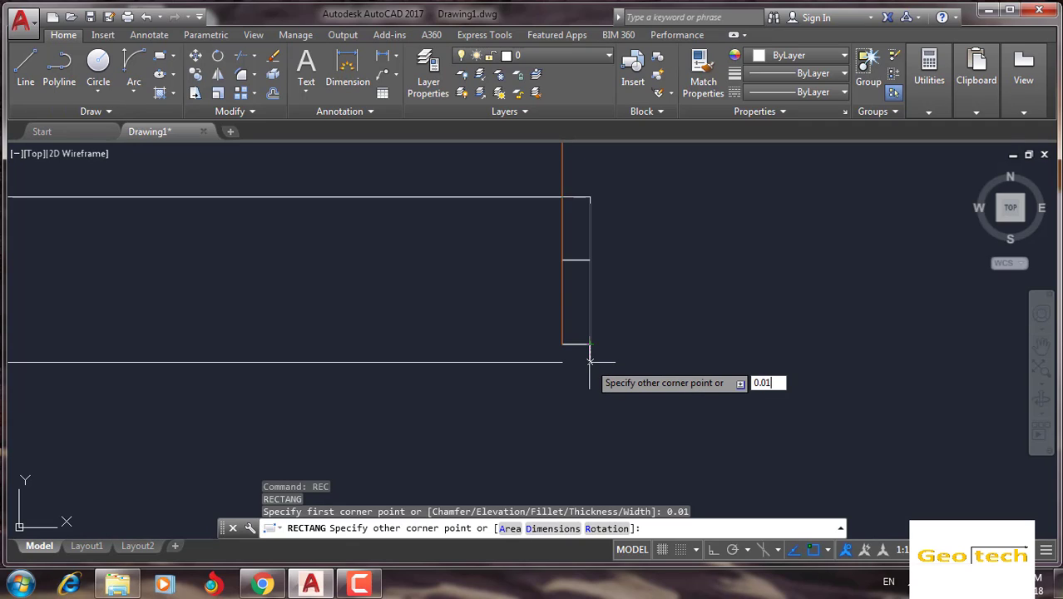
key("Return")
scroll(557, 349, "down", 4)
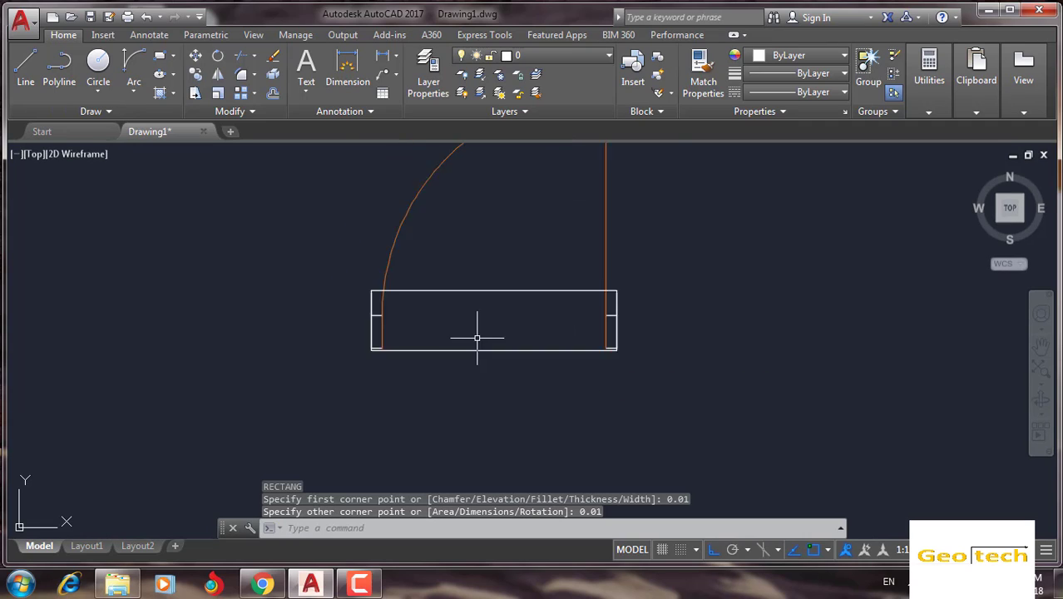
scroll(481, 334, "up", 2)
left_click(383, 523)
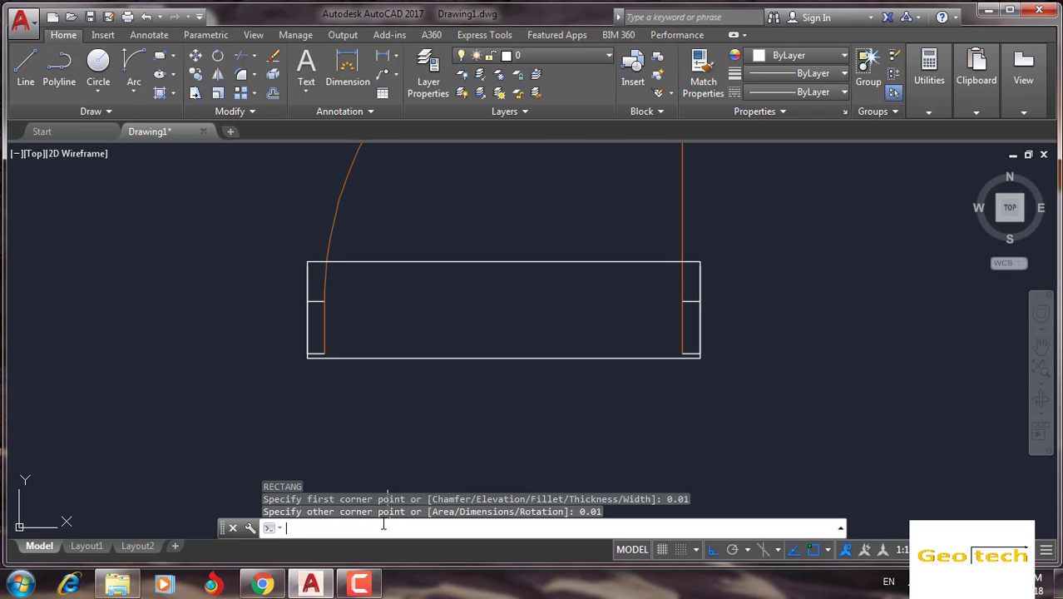
Convert the rectangle into a wipeout using the Polyline option and erase the original outline.
type("wip")
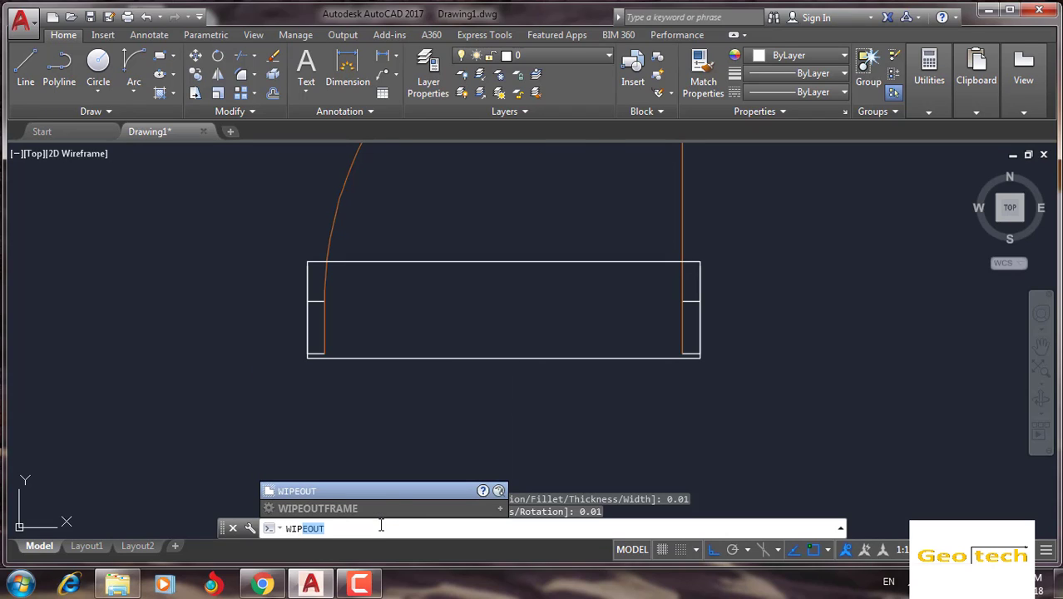
left_click(348, 496)
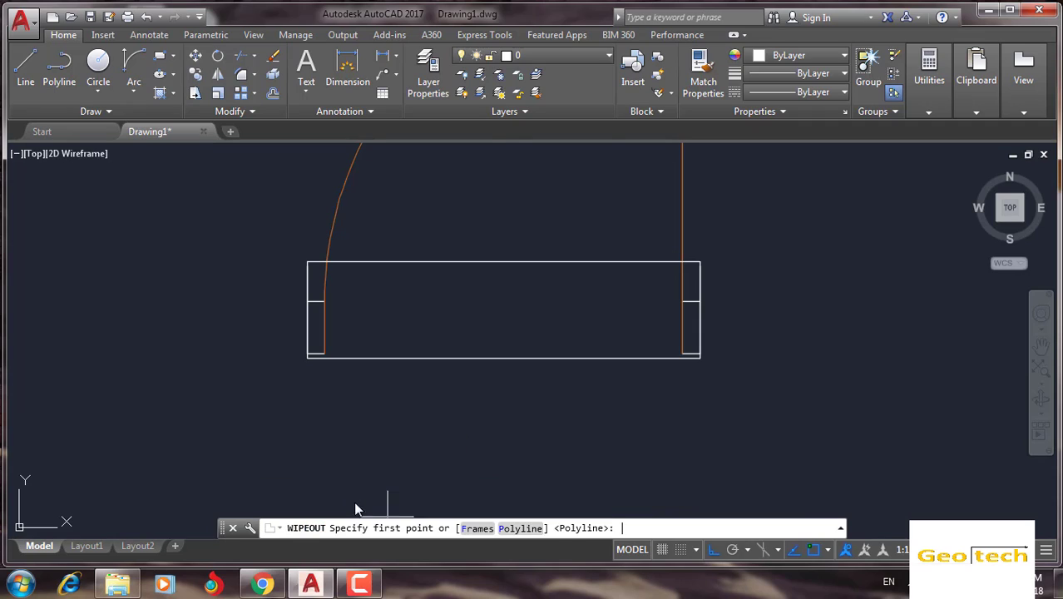
left_click(522, 527)
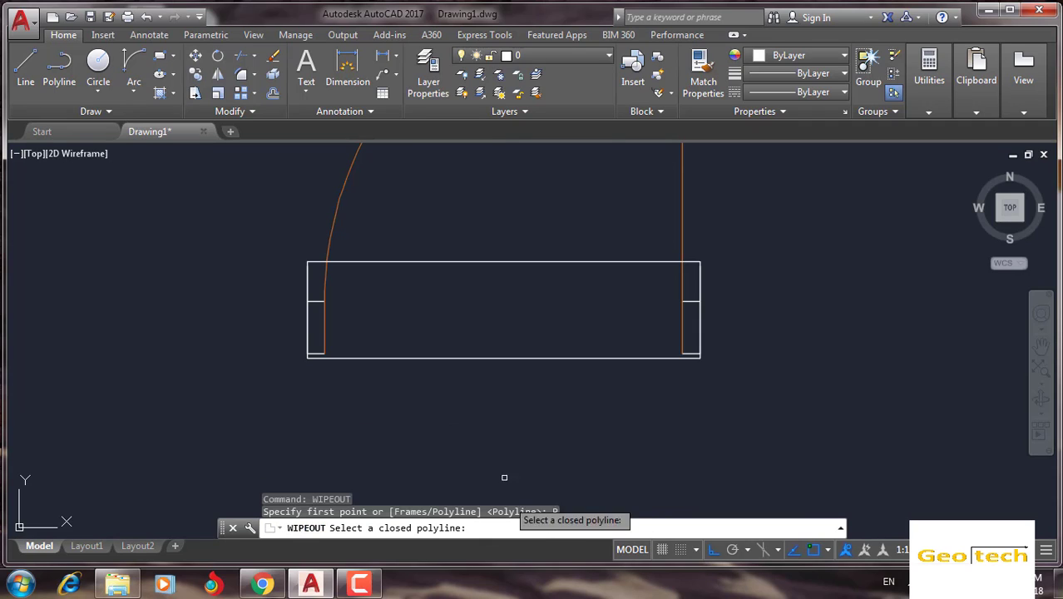
left_click(499, 356)
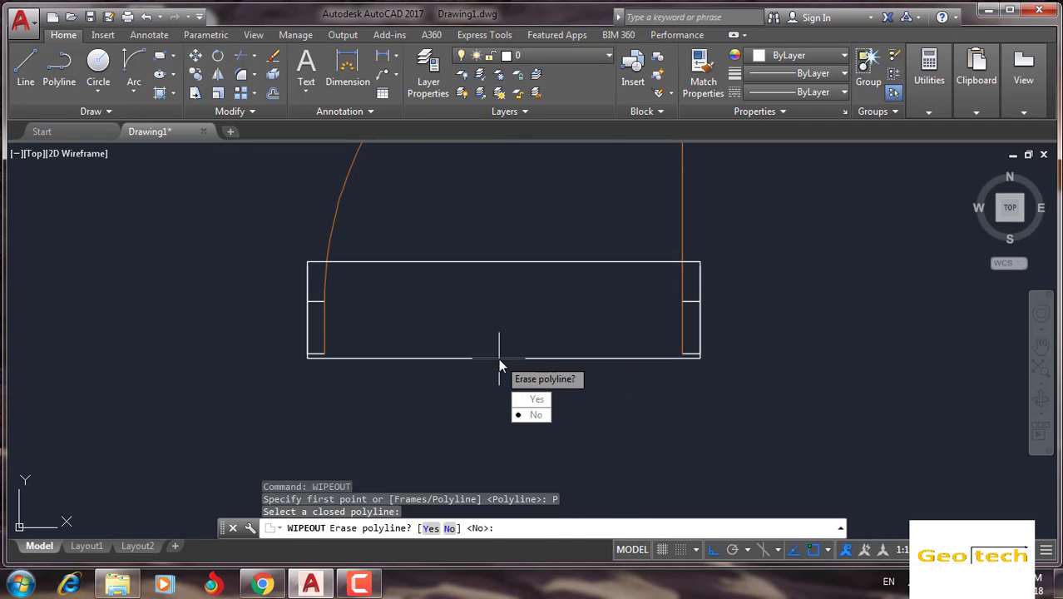
left_click(524, 397)
Send the wipeout to the back so the door arc and jambs show through.
scroll(452, 296, "down", 2)
scroll(447, 281, "down", 2)
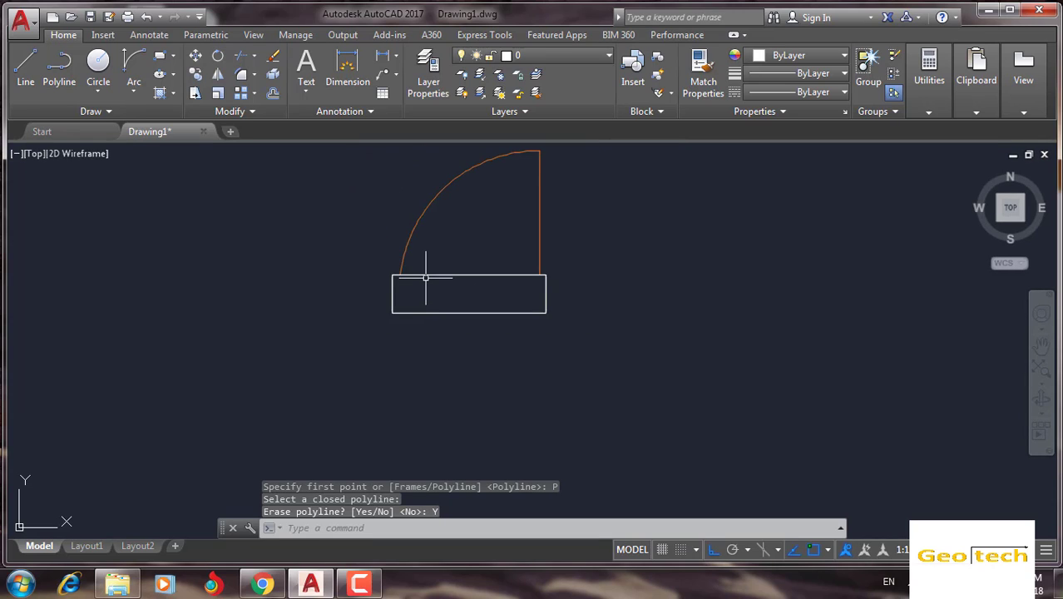
left_click(424, 276)
right_click(336, 275)
mouse_move(387, 343)
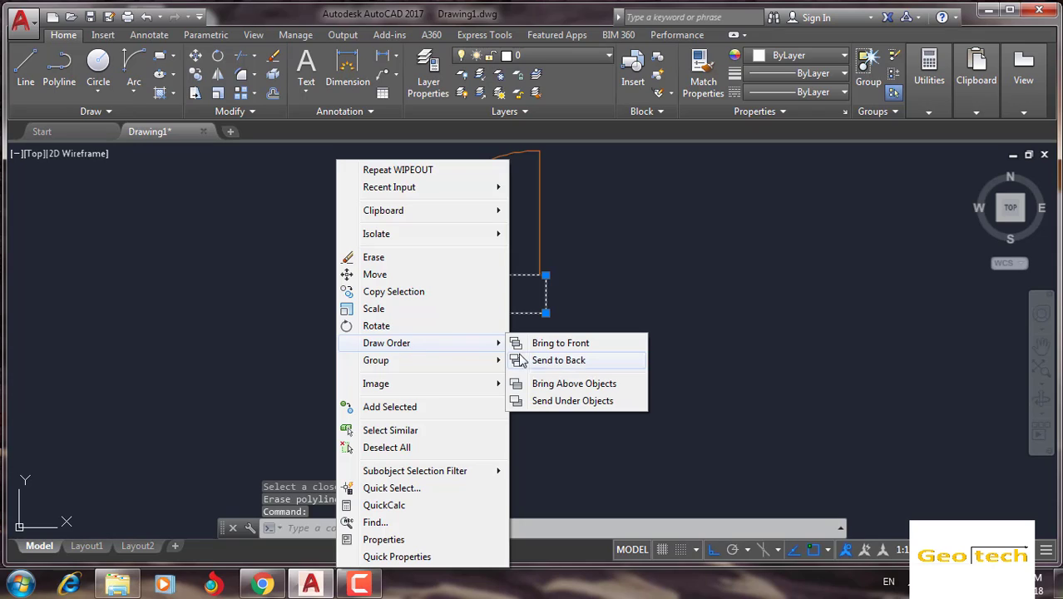
left_click(558, 360)
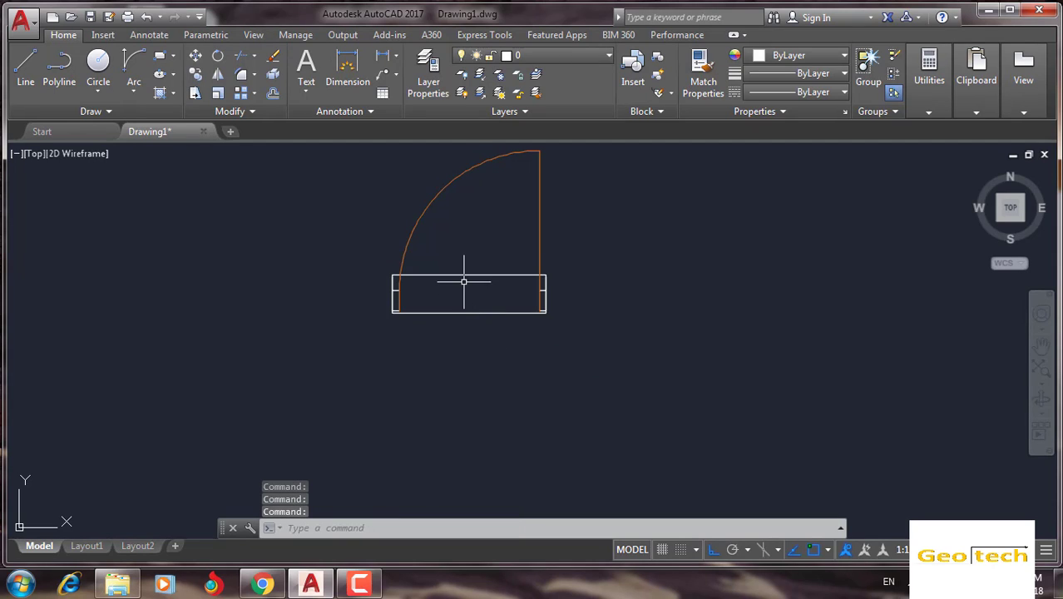
middle_click_drag(463, 281, 454, 321)
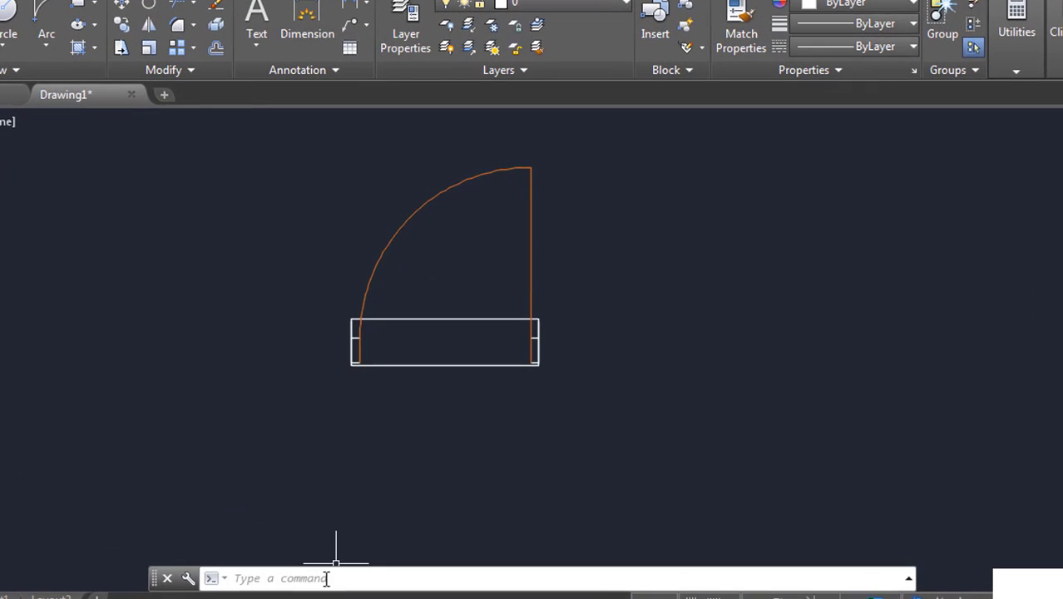
Set WIPEOUTFRAME to 0 to hide the wipeout border, then reframe the door in view.
left_click(360, 527)
type("w")
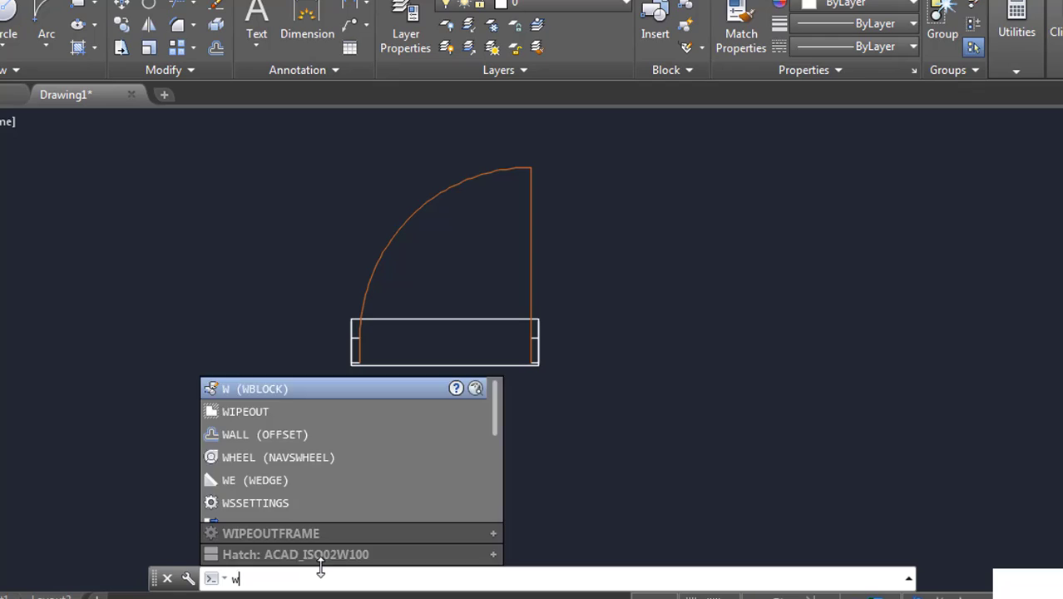
type("ip")
left_click(317, 558)
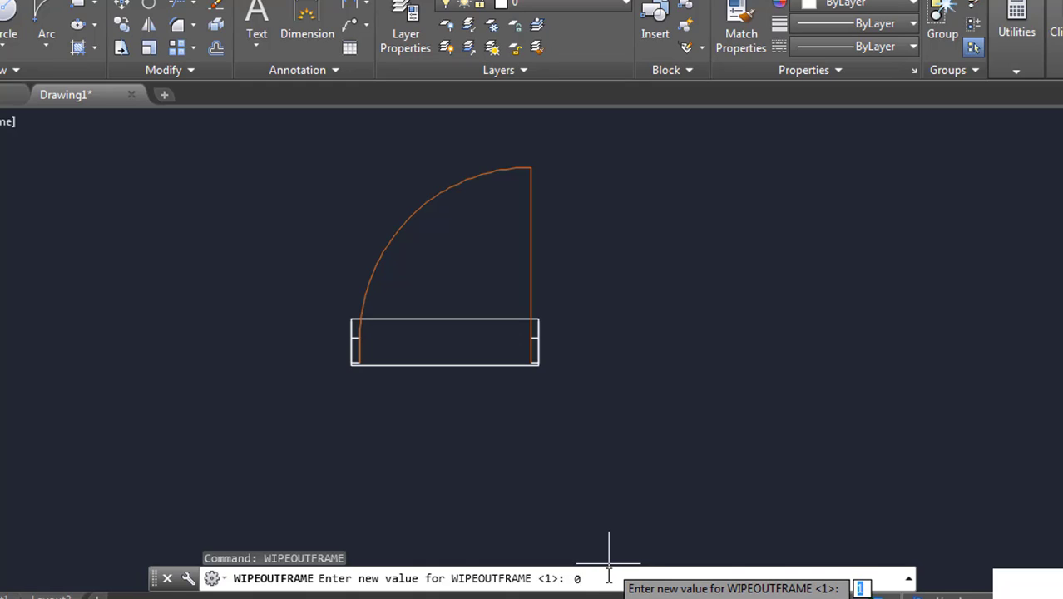
key("Return")
scroll(429, 297, "down", 2)
middle_click_drag(441, 313, 378, 322)
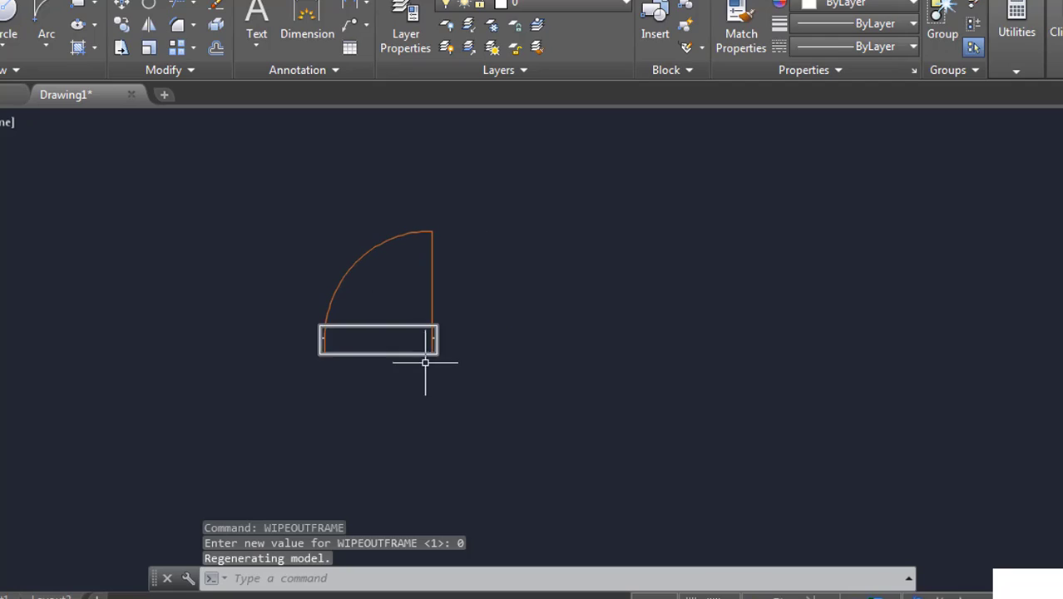
scroll(408, 355, "down", 3)
middle_click_drag(408, 355, 291, 355)
mouse_move(552, 324)
middle_mouse_down()
mouse_move(373, 321)
mouse_move(487, 332)
middle_mouse_up()
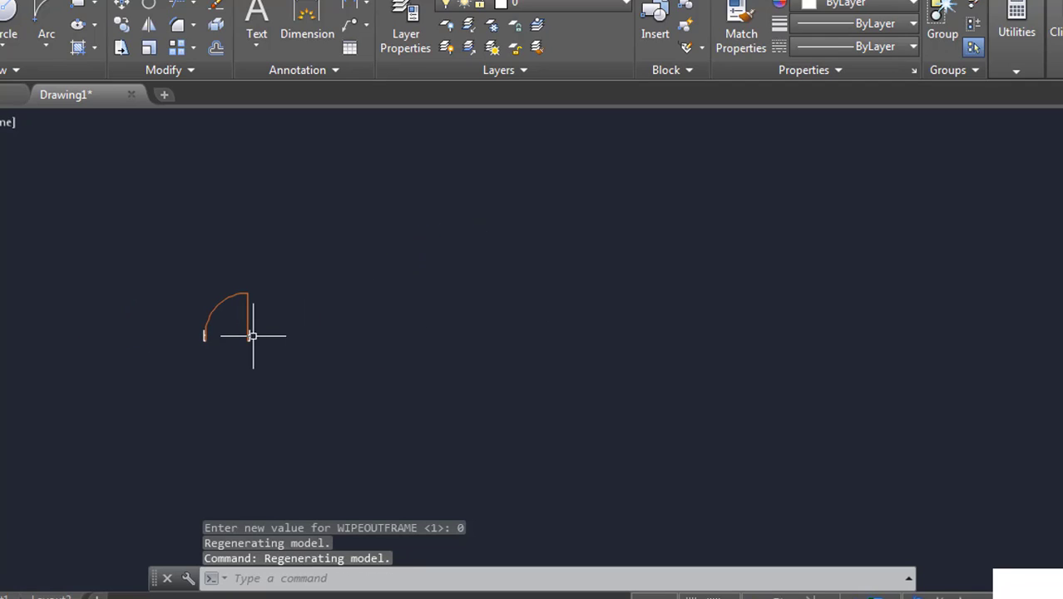
scroll(336, 327, "up", 3)
scroll(401, 235, "down", 1)
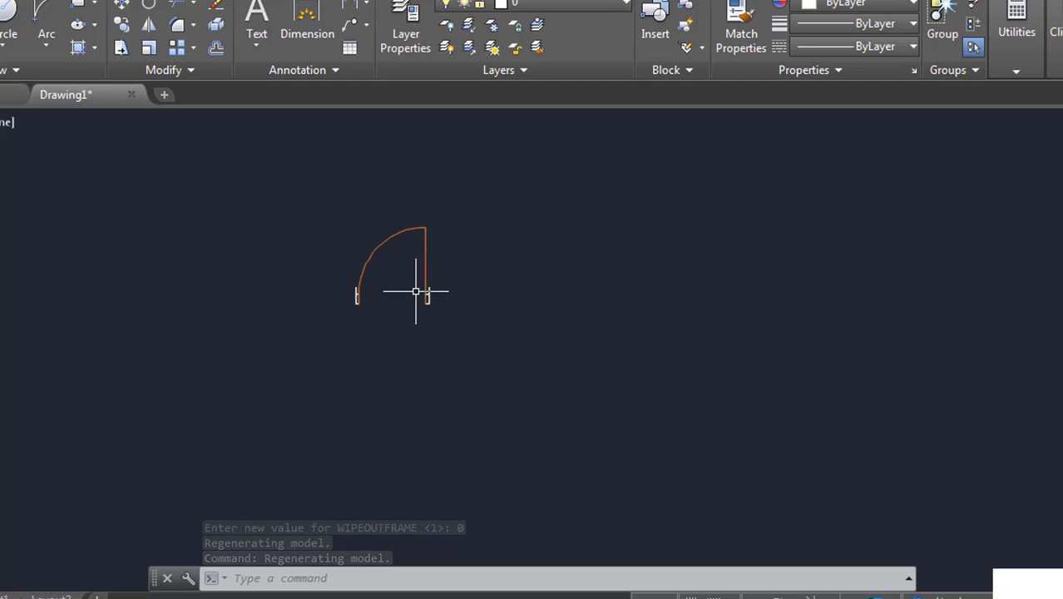
Start block definition 'dr 1' with its base point at the bottom of the door leaf.
type("b")
key("Return")
type("dr 1")
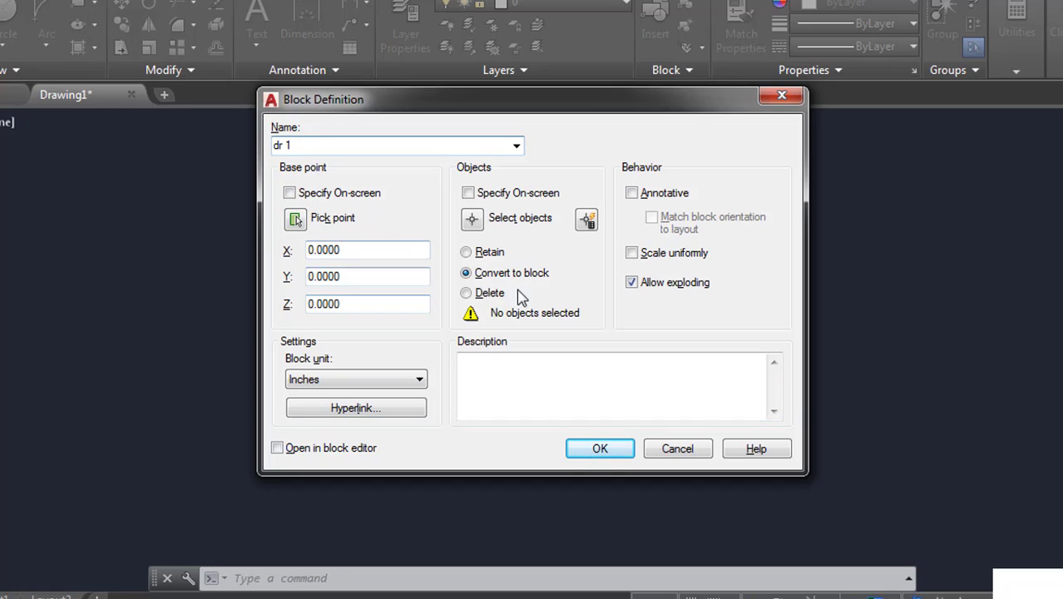
left_click(297, 220)
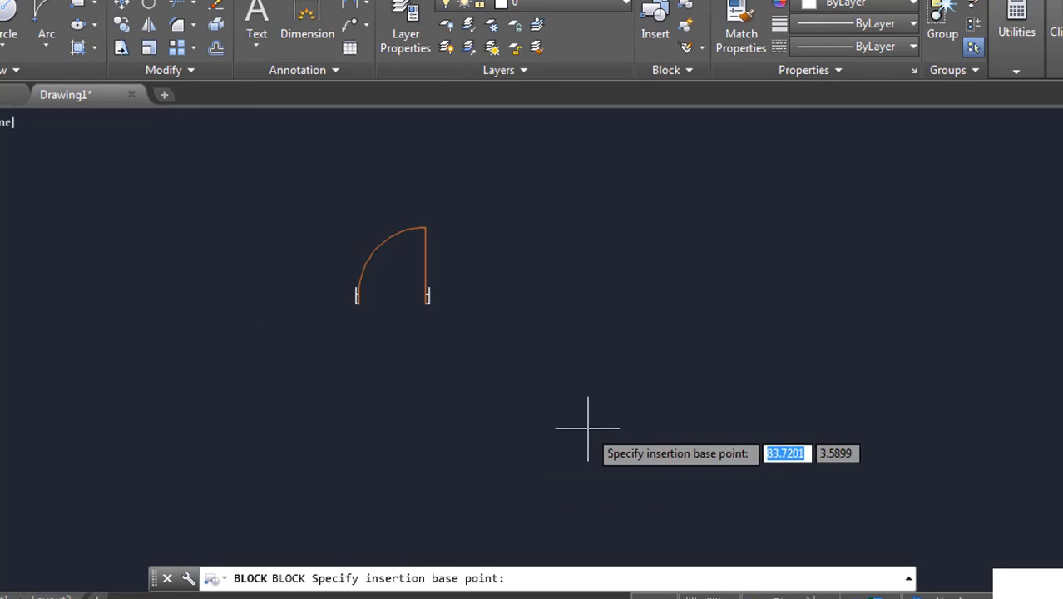
scroll(398, 296, "up", 6)
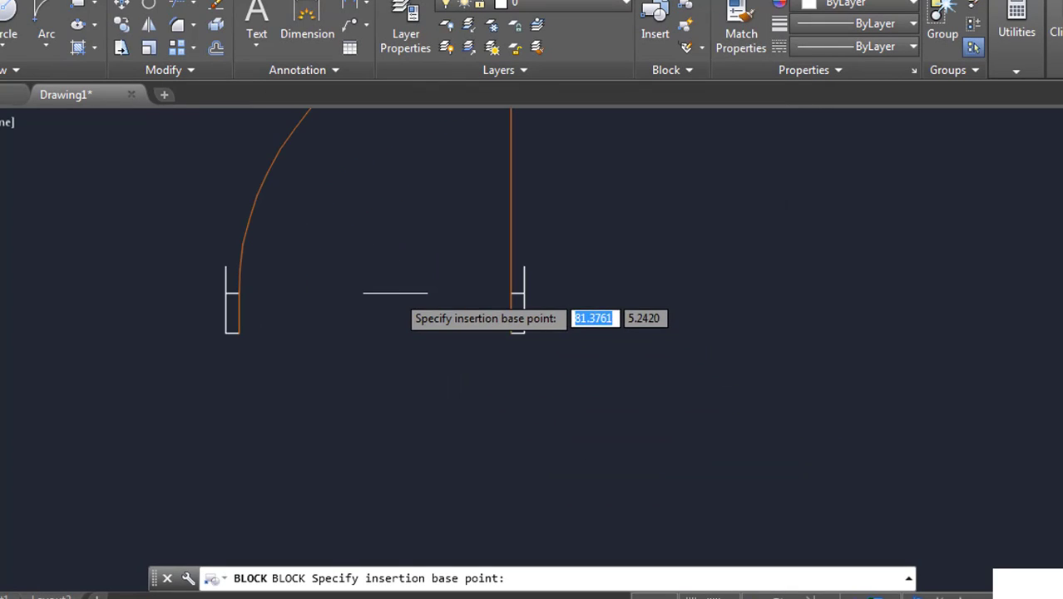
scroll(524, 336, "up", 3)
left_click(522, 325)
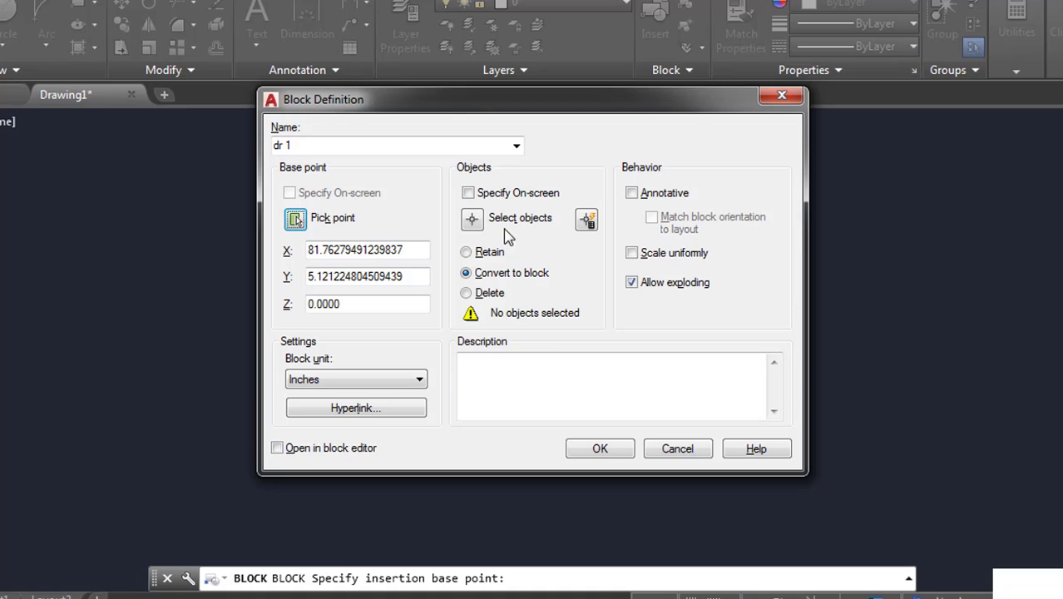
Select the door symbol's 11 objects with a crossing window and create block dr 1.
left_click(472, 222)
left_click(578, 178)
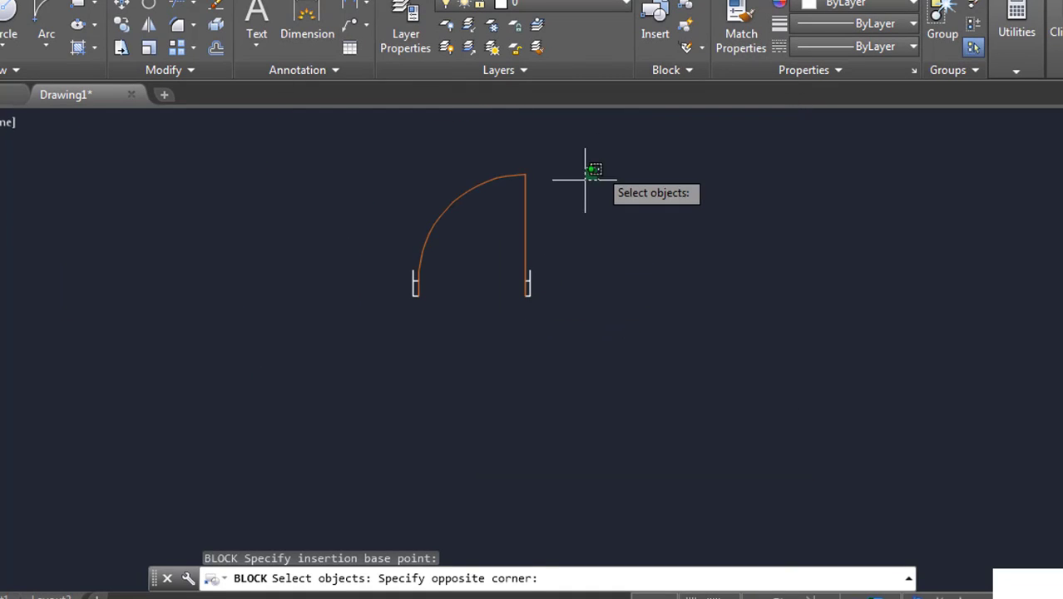
left_click(394, 341)
key("Return")
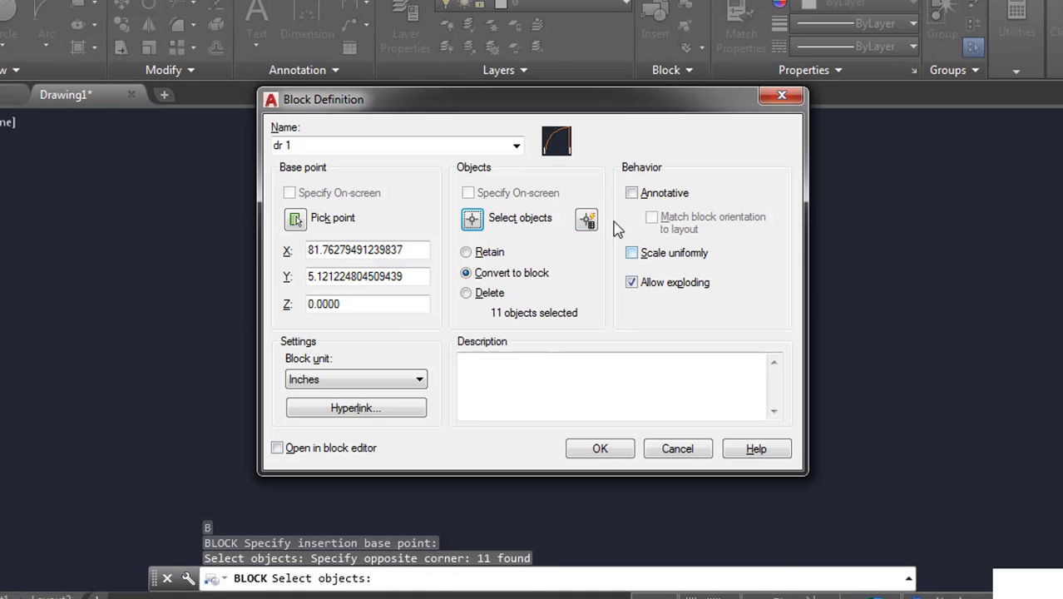
left_click(596, 448)
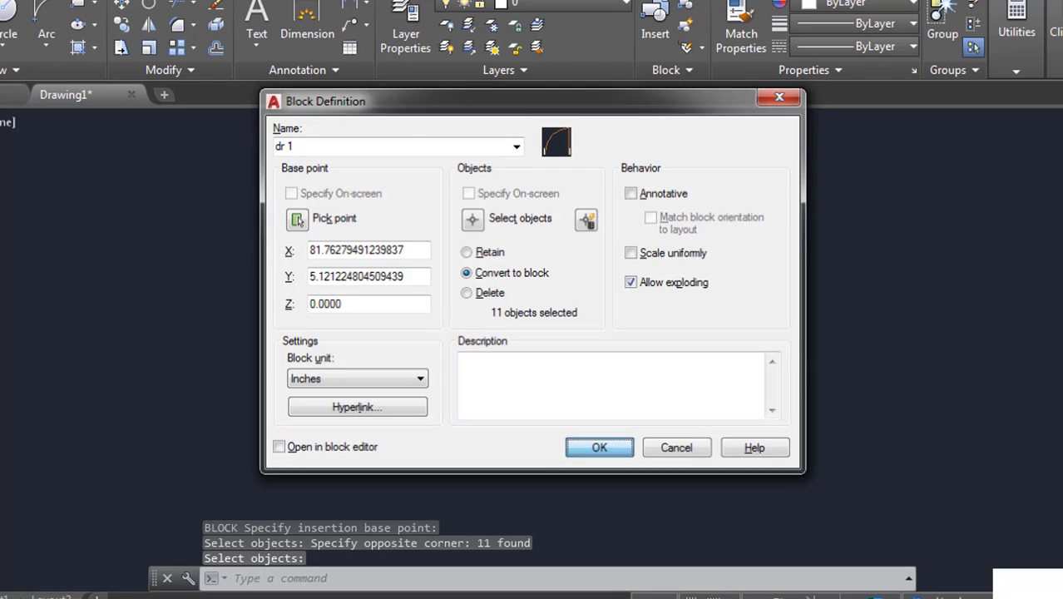
Start MLINE and set the multiline scale to 0.2.
type("m")
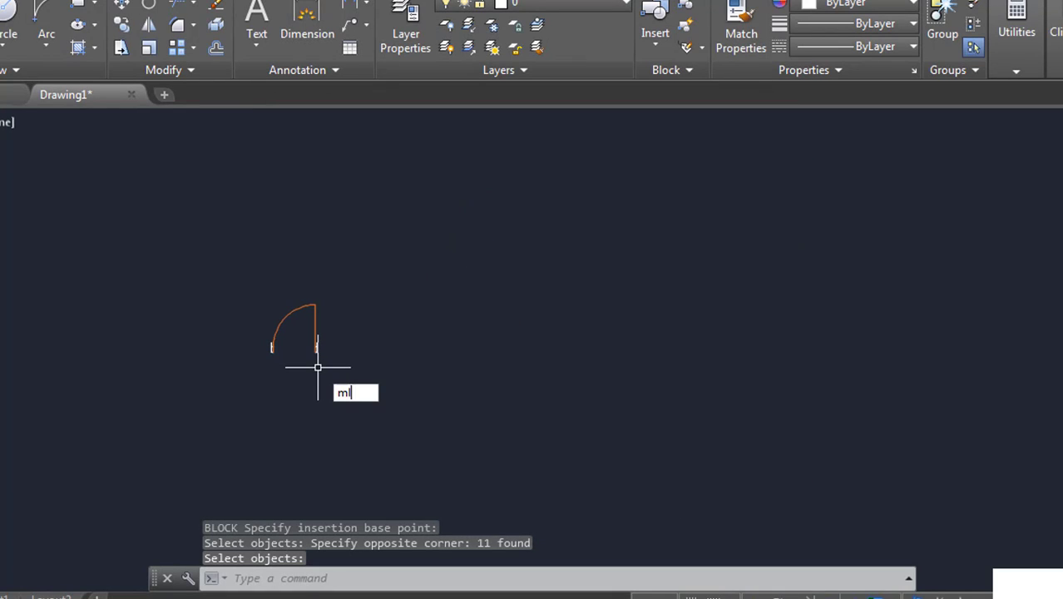
type("l")
key("Return")
middle_click_drag(517, 373, 437, 351)
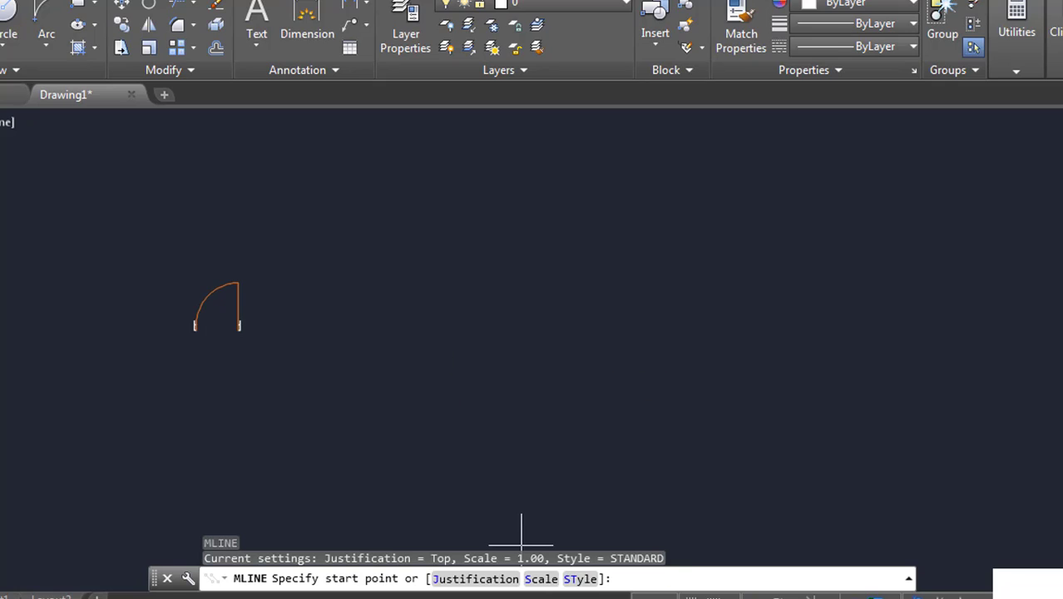
left_click(541, 579)
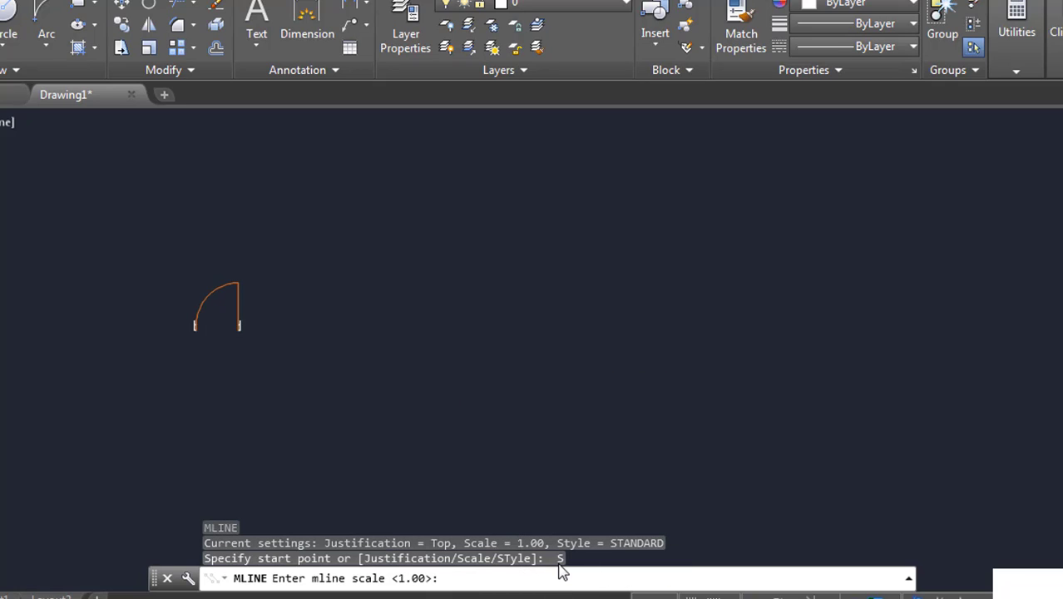
type("0.2")
key("Return")
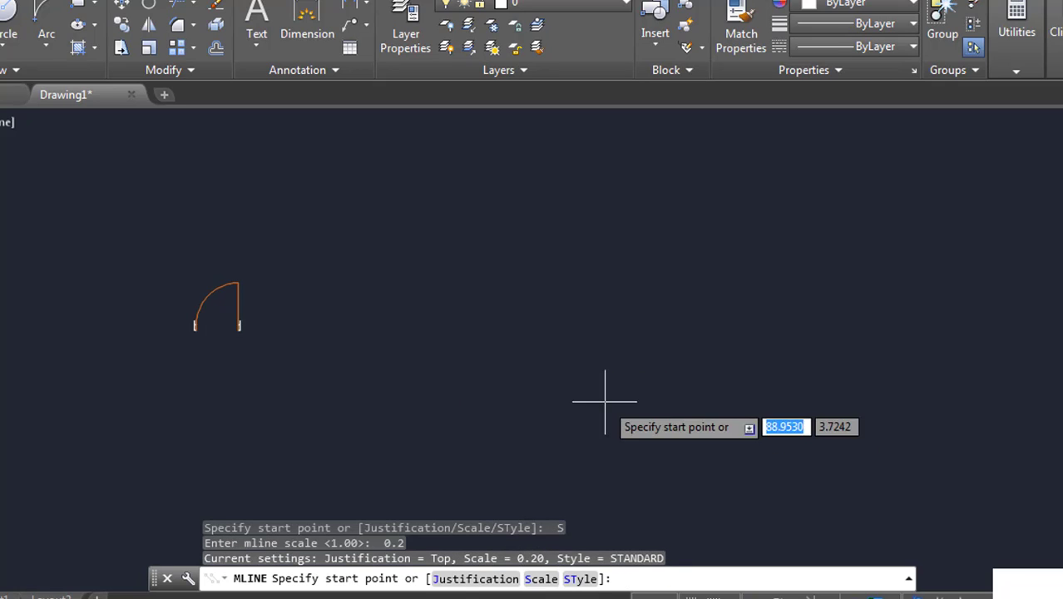
Draw the double-line wall running horizontally and turning upward at a stepped corner.
left_click(468, 368)
middle_click_drag(700, 360, 590, 311)
left_click(747, 325)
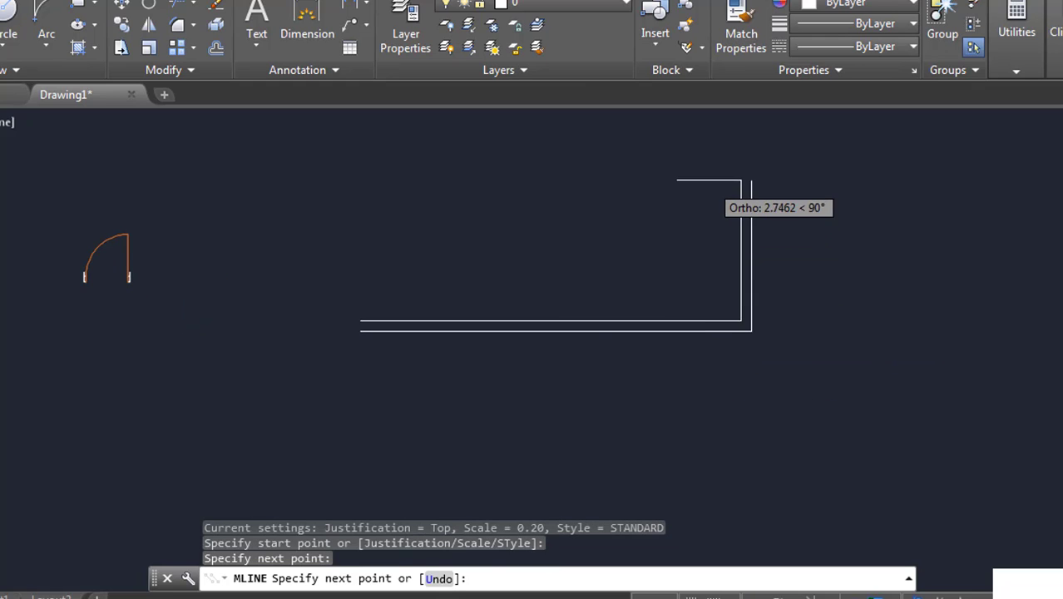
left_click(728, 170)
left_click(553, 200)
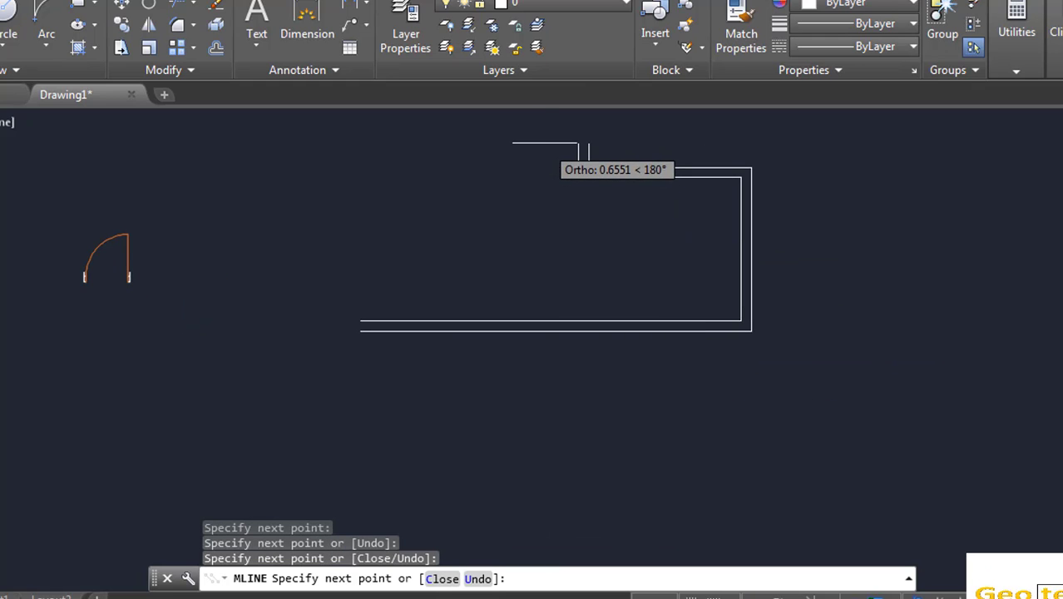
mouse_move(548, 136)
middle_mouse_down()
mouse_move(541, 278)
mouse_move(562, 309)
middle_mouse_up()
left_click(542, 237)
key("Escape")
Zoom and pan to bring the whole finished wall into view.
scroll(558, 342, "down", 5)
scroll(560, 399, "up", 4)
scroll(345, 334, "up", 3)
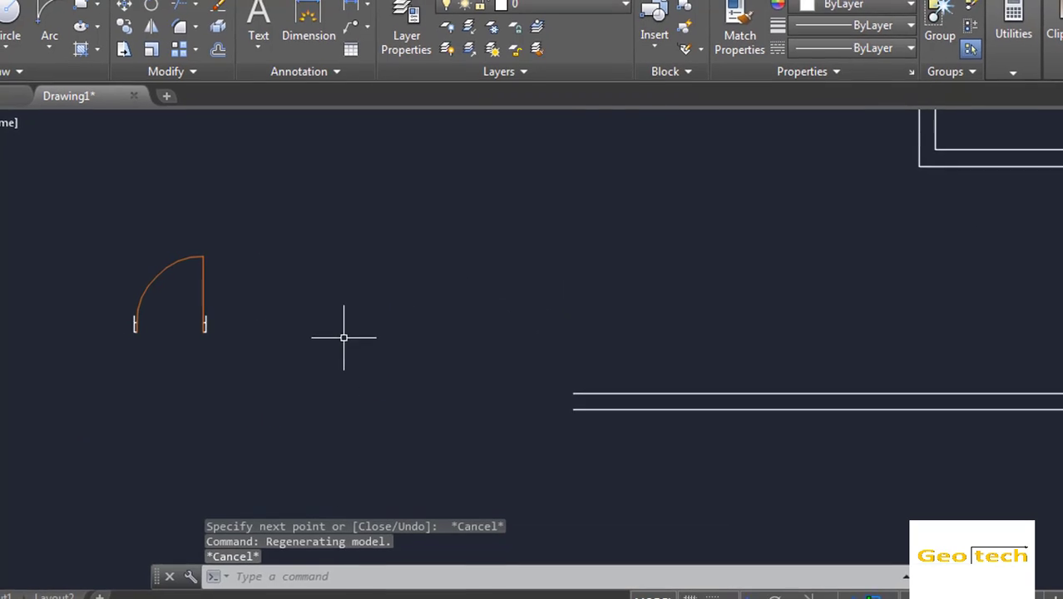
left_click(314, 235)
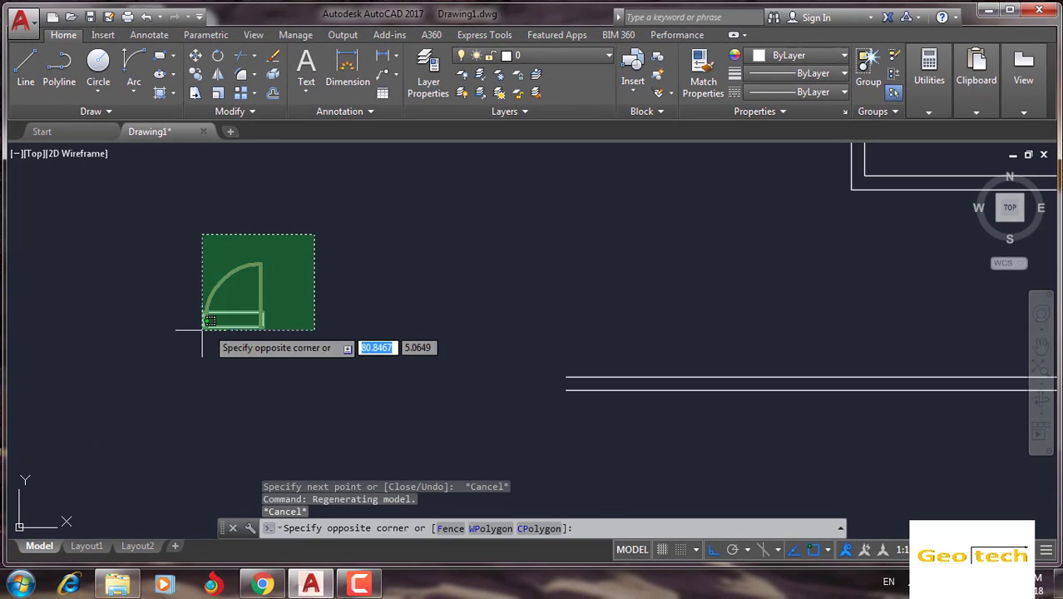
left_click(202, 330)
scroll(316, 278, "down", 2)
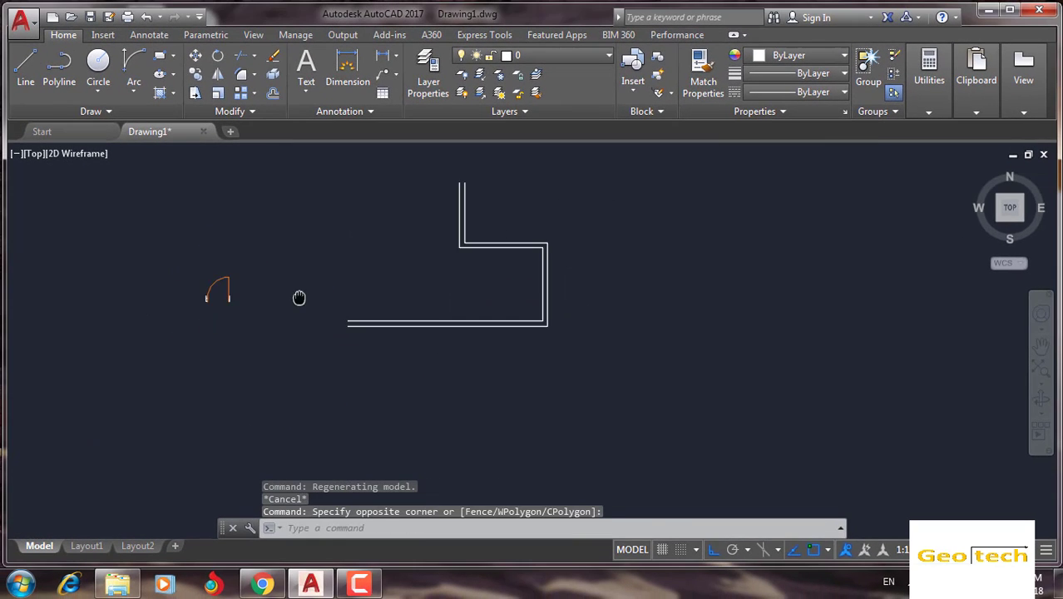
scroll(441, 267, "up", 2)
scroll(463, 323, "up", 3)
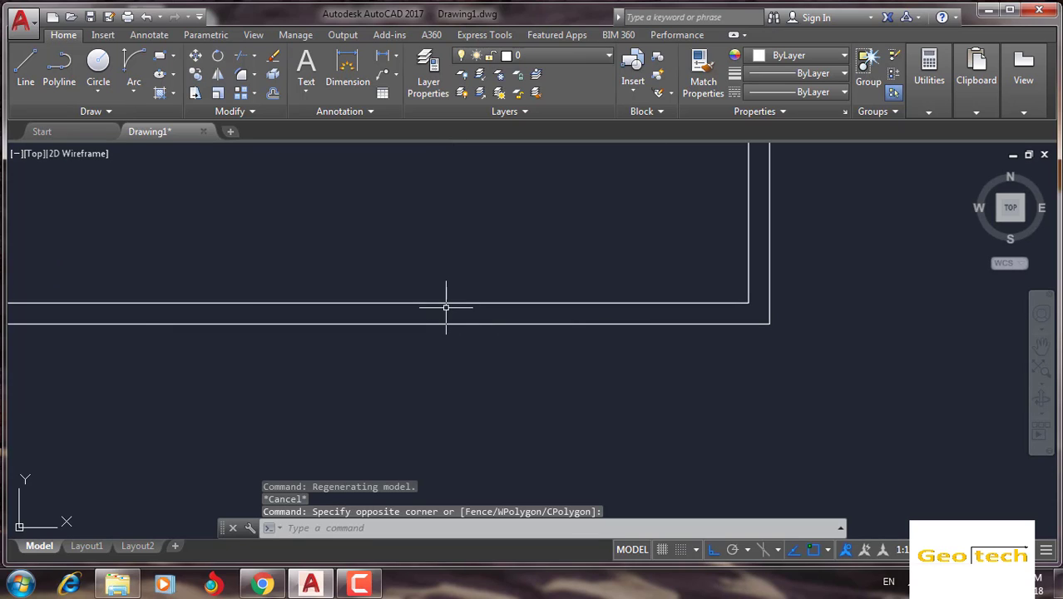
Insert the dr 1 block as the first door on the lower wall.
type("I")
key("Return")
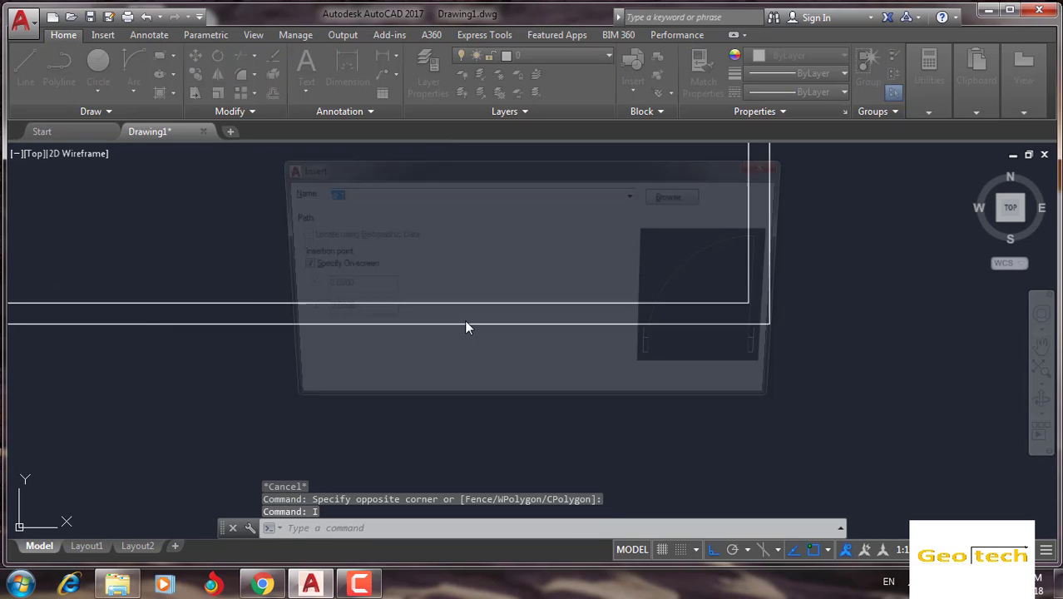
left_click(632, 388)
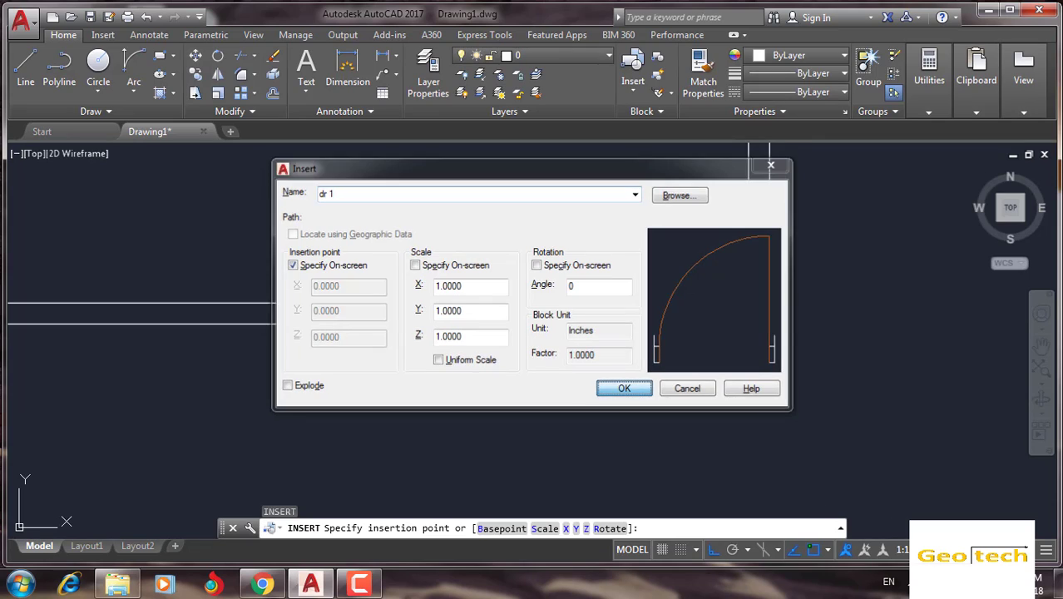
left_click(513, 325)
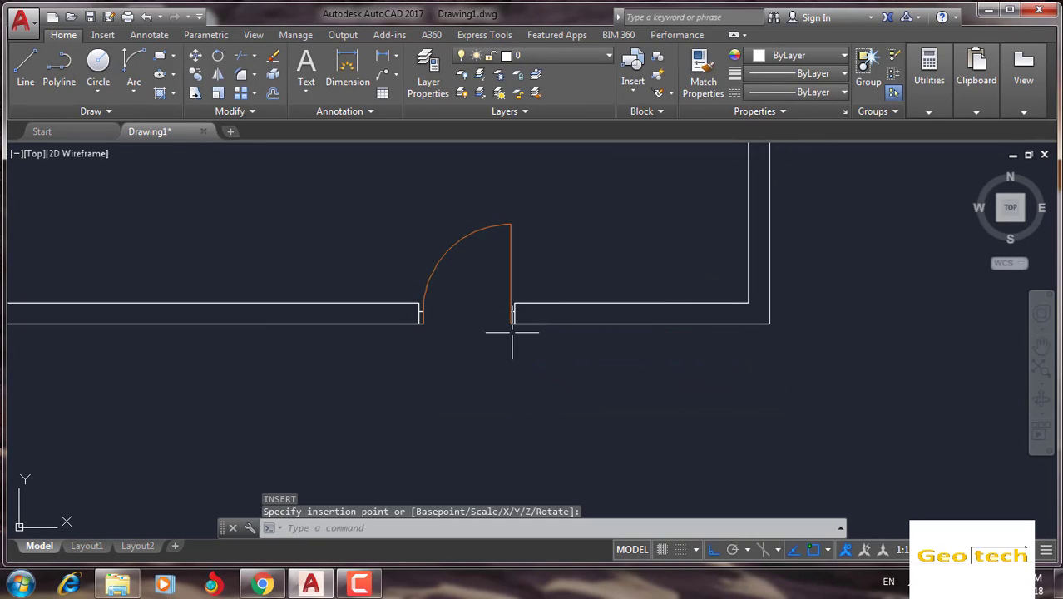
middle_click_drag(385, 347, 486, 349)
Insert a second dr 1 door further along the lower wall.
key("Return")
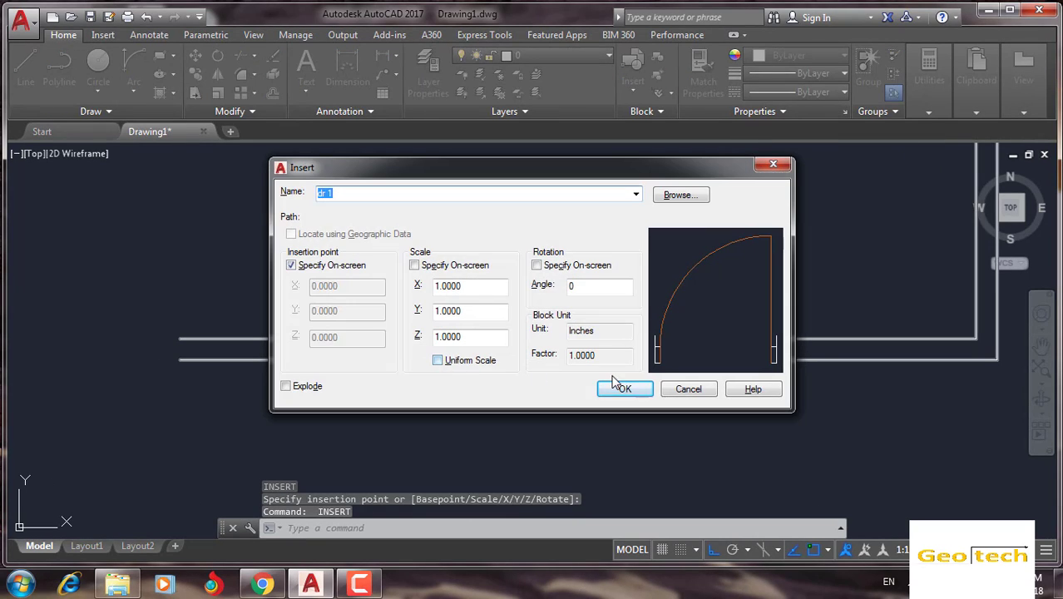
left_click(625, 388)
left_click(445, 360)
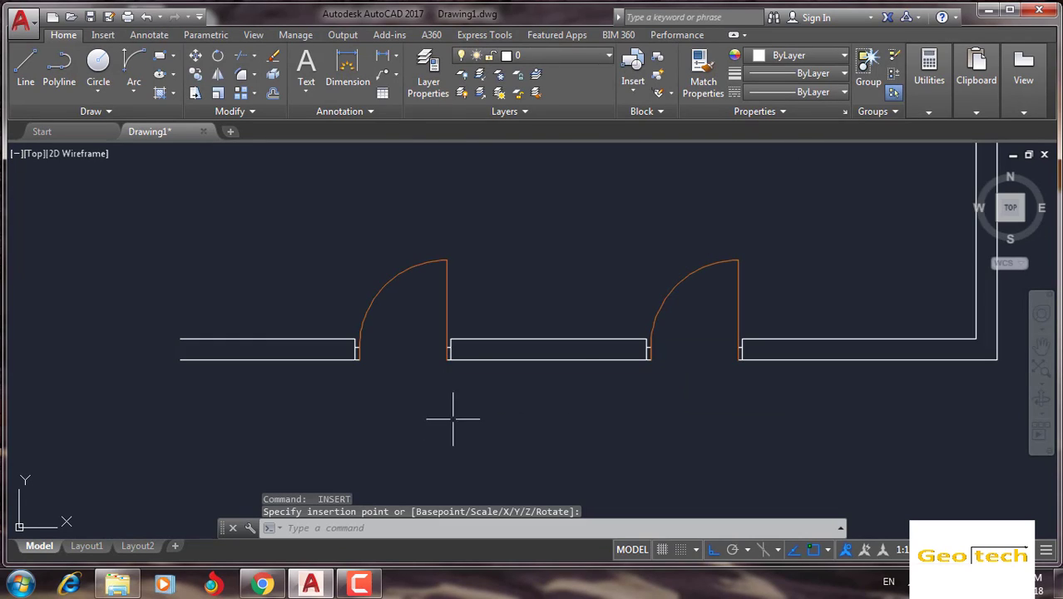
scroll(453, 416, "down", 5)
scroll(468, 413, "up", 4)
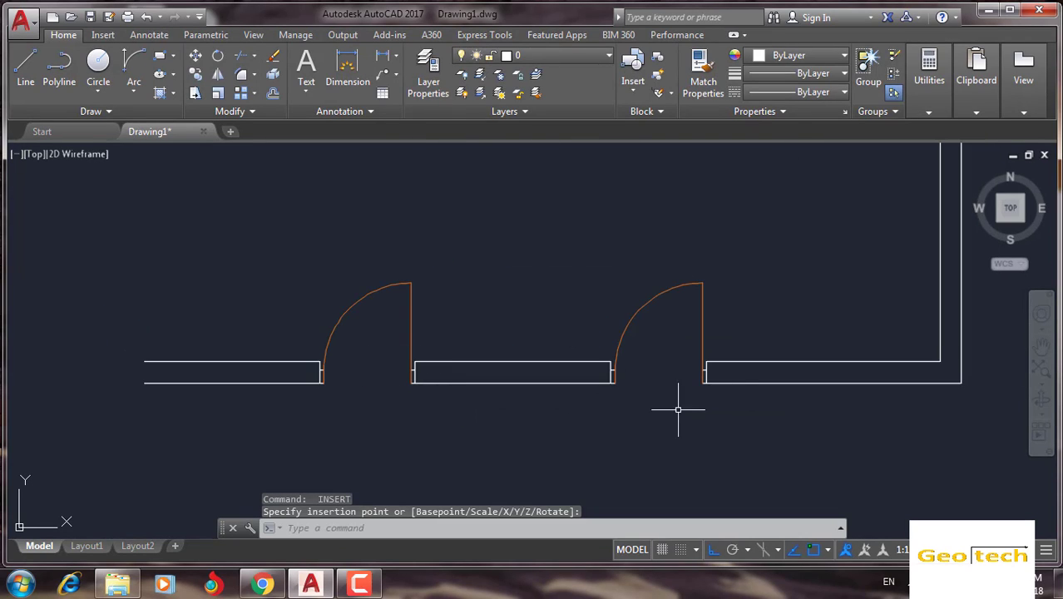
scroll(426, 393, "down", 3)
mouse_move(351, 374)
middle_mouse_down()
mouse_move(422, 389)
mouse_move(451, 375)
middle_mouse_up()
key("Escape")
scroll(356, 332, "down", 2)
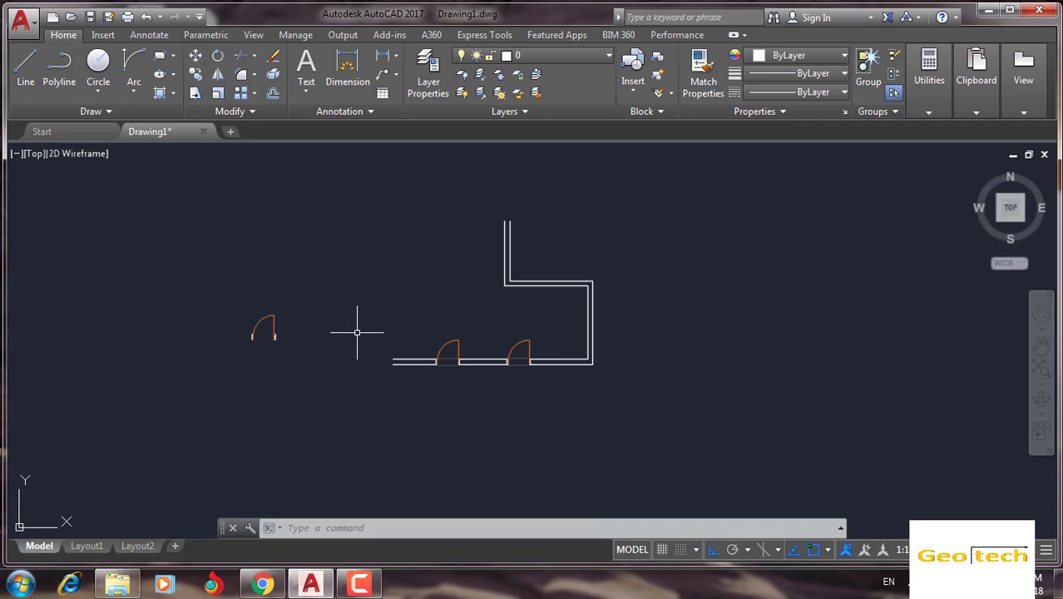
scroll(357, 332, "up", 2)
middle_click_drag(340, 351, 381, 362)
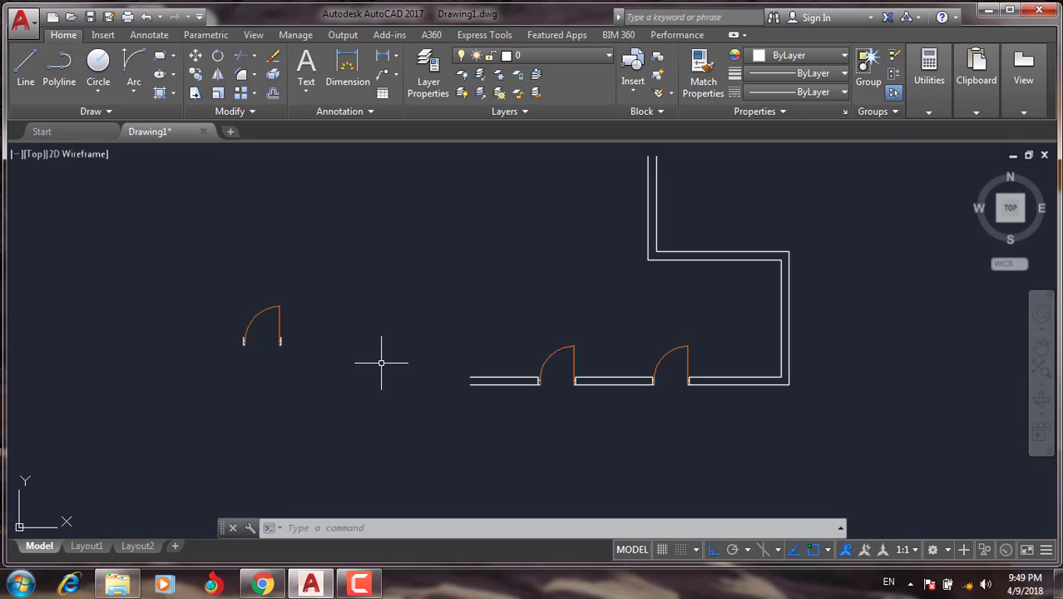
left_click(359, 582)
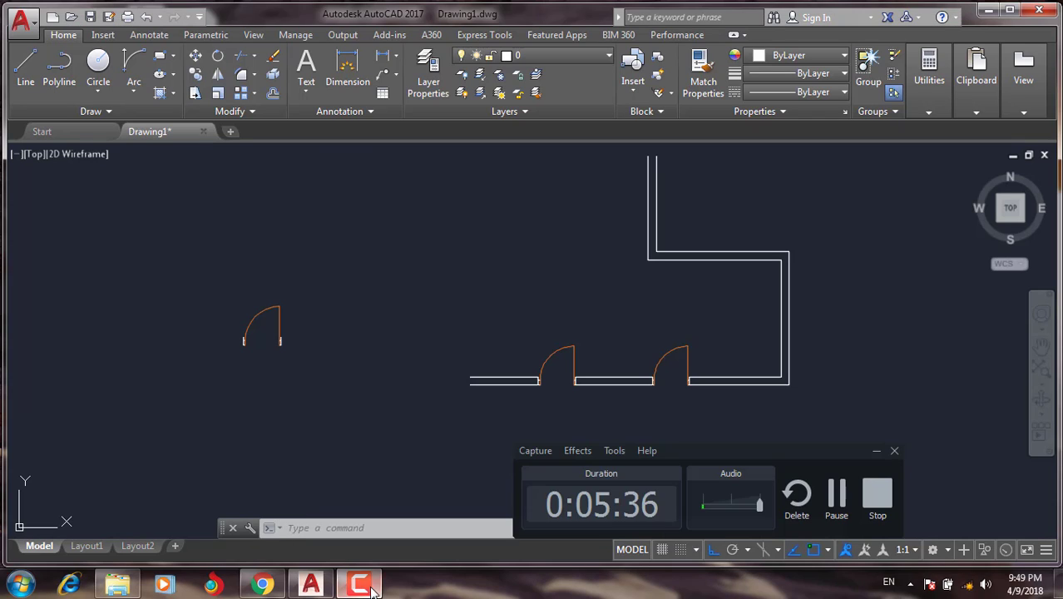